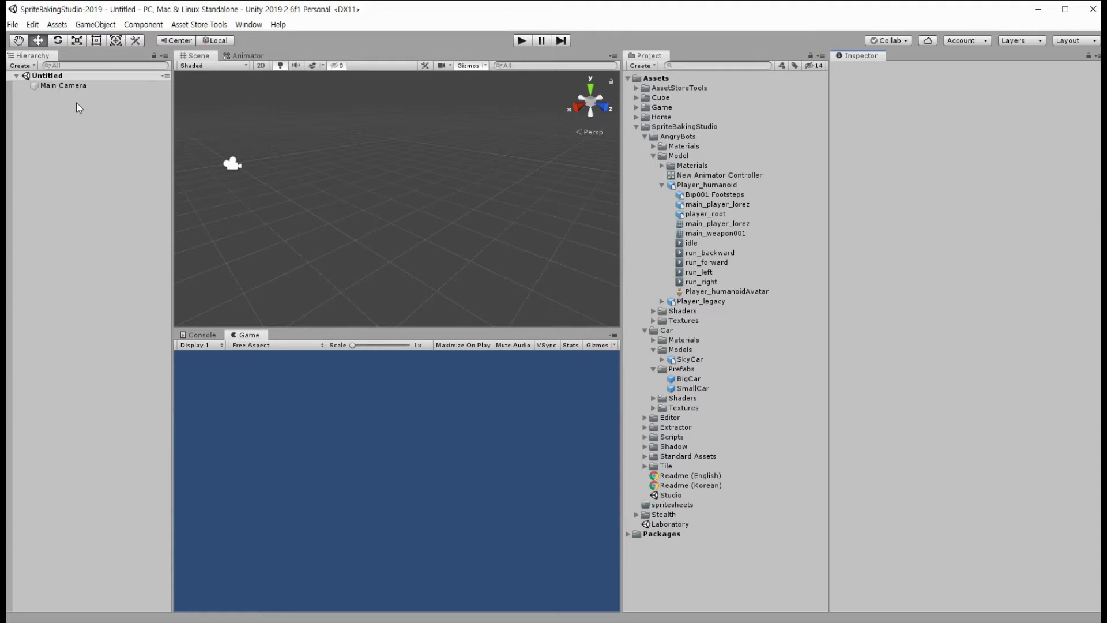
- Select the Main Camera and keep its projection Orthographic
{"action": "left_click", "coordinate": [64, 86]}
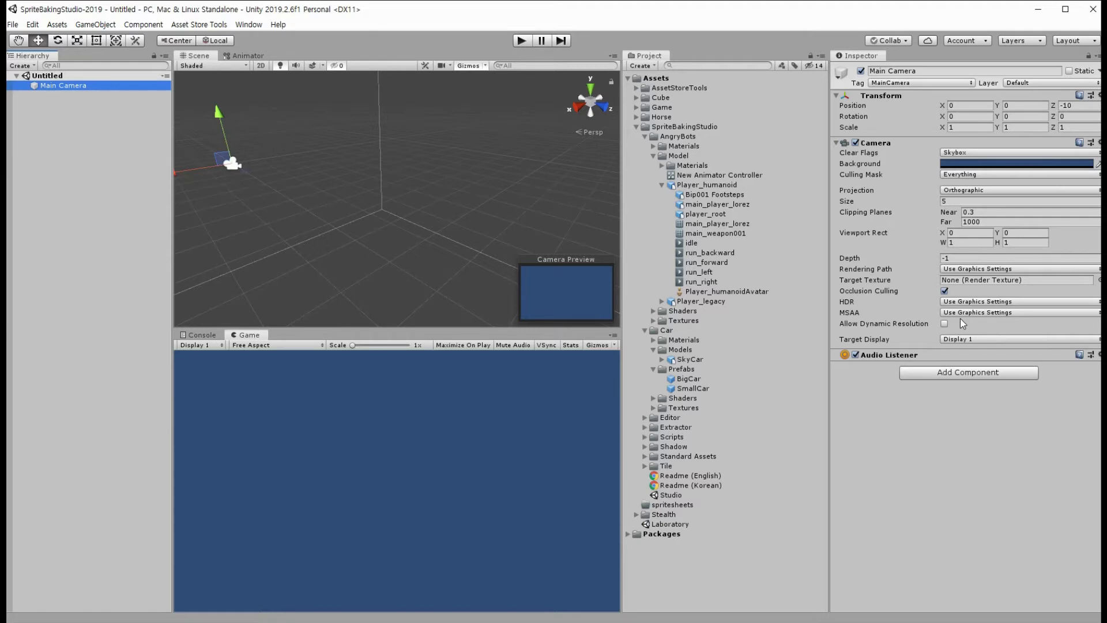
{"action": "left_click", "coordinate": [979, 191]}
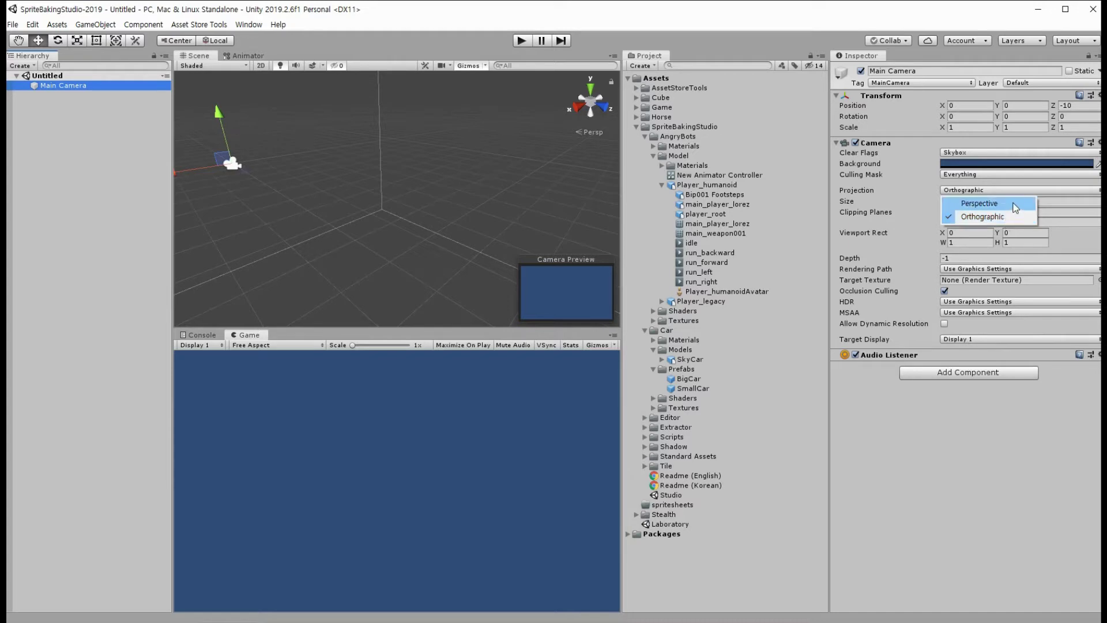
{"action": "left_click", "coordinate": [1011, 426]}
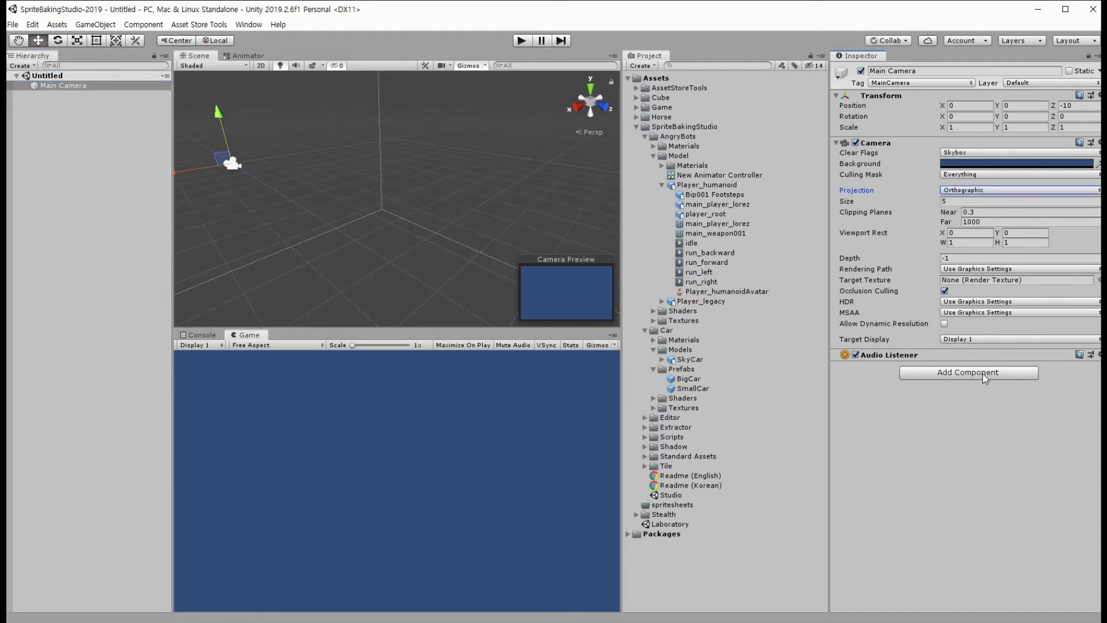
- Add the Antialiasing effect to the Main Camera
{"action": "left_click", "coordinate": [983, 372]}
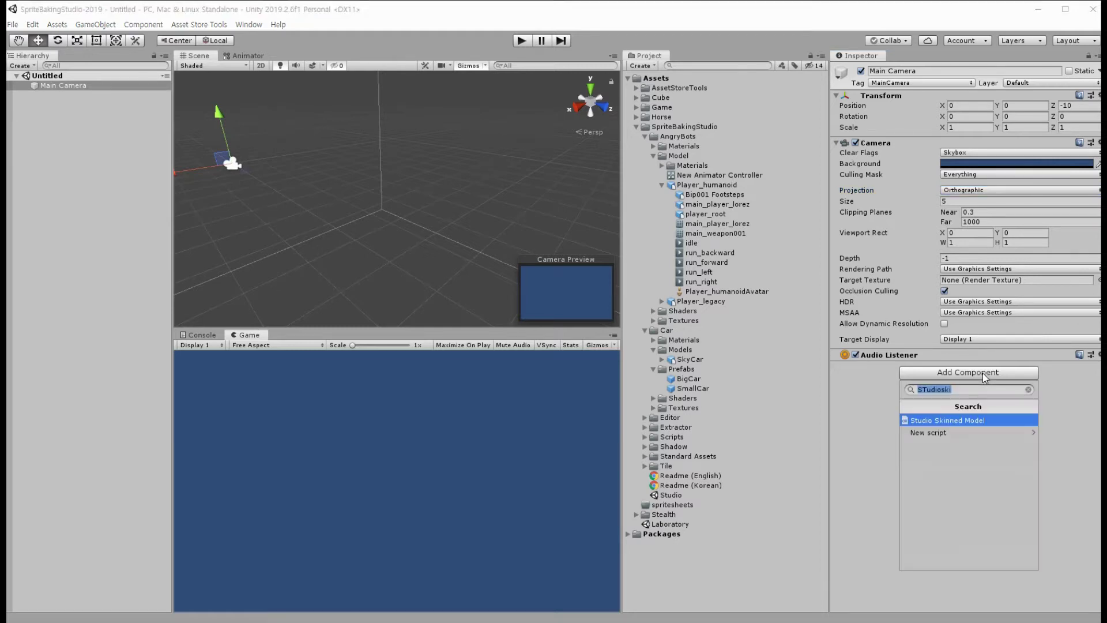
{"action": "type", "text": "anti"}
{"action": "key", "text": "Return"}
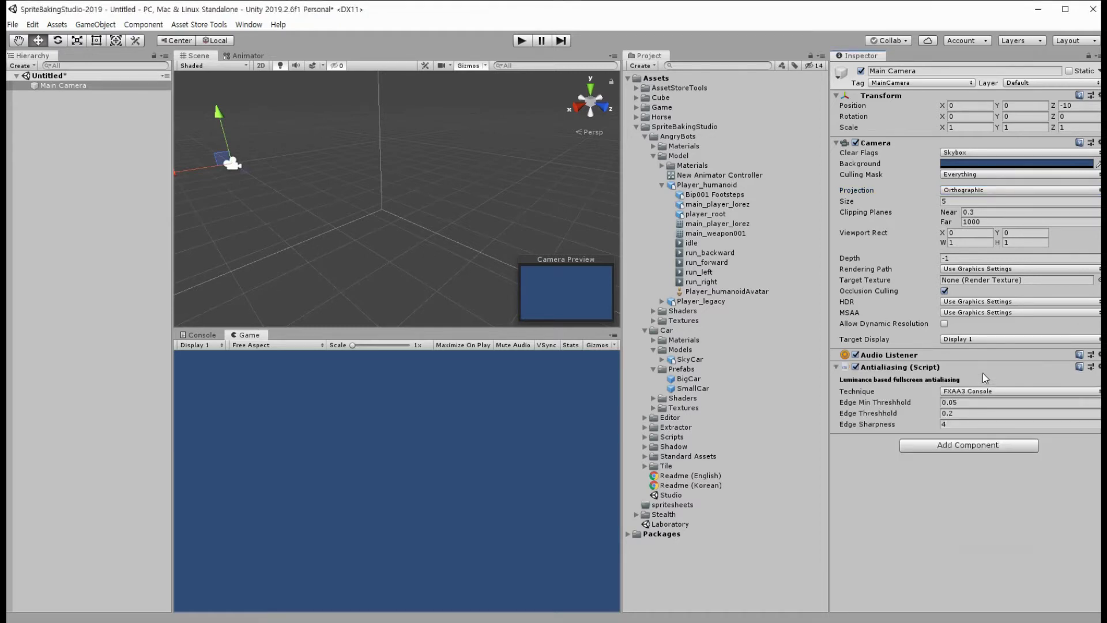
- Add the Edge Detection effect to the Main Camera
{"action": "left_click", "coordinate": [1007, 448]}
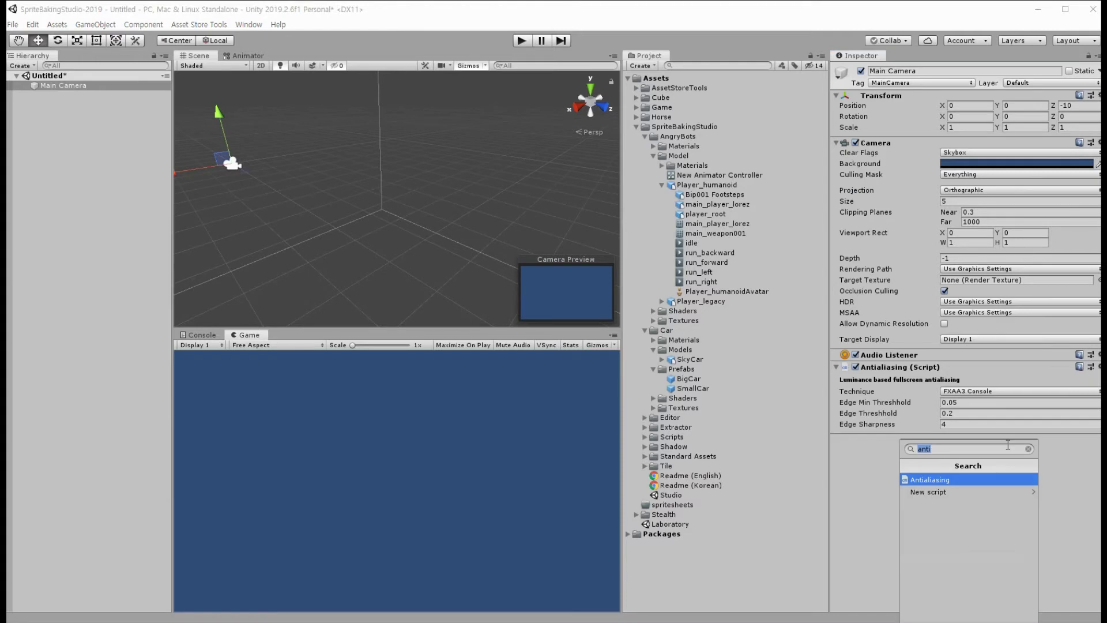
{"action": "type", "text": "edge"}
{"action": "key", "text": "Down"}
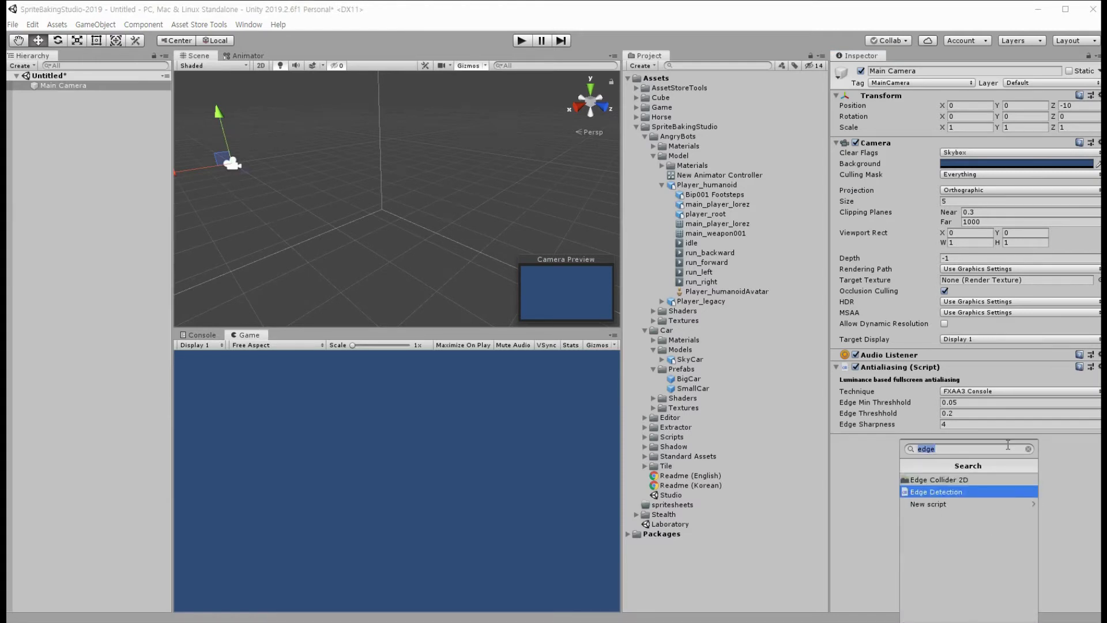
{"action": "key", "text": "Return"}
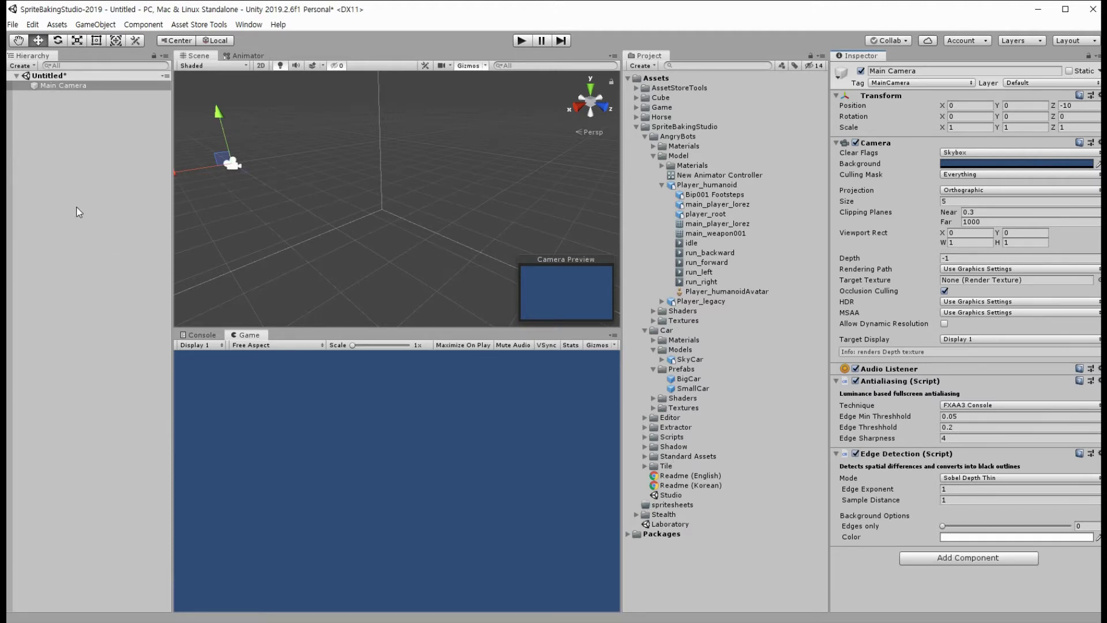
- Create a Directional Light from the Hierarchy's Light menu
{"action": "right_click", "coordinate": [75, 174]}
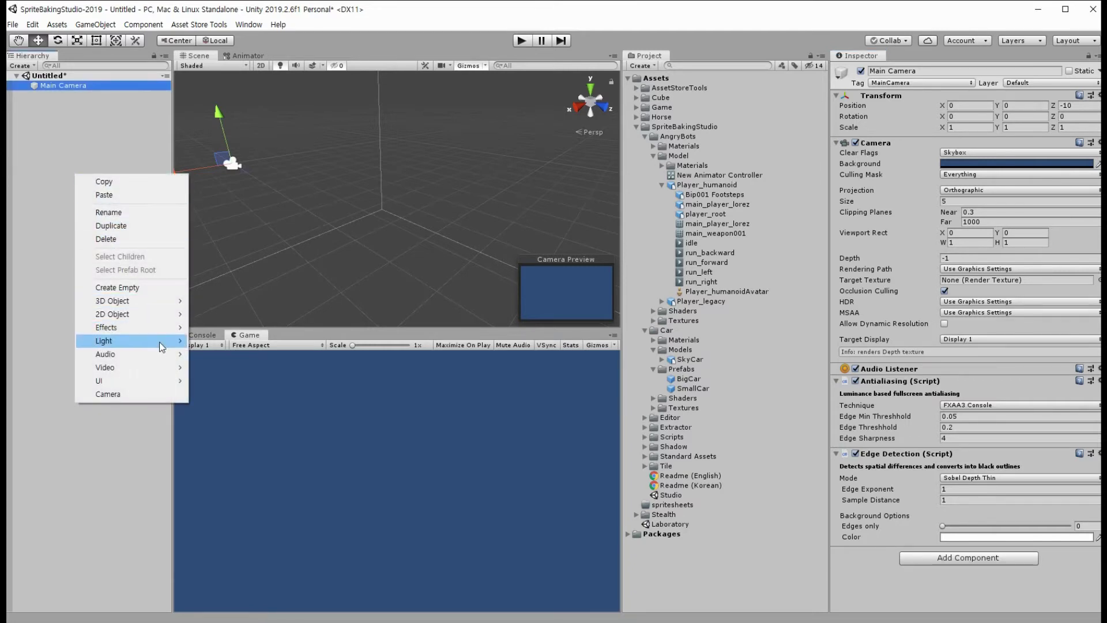
{"action": "mouse_move", "coordinate": [166, 341]}
{"action": "left_click", "coordinate": [217, 341]}
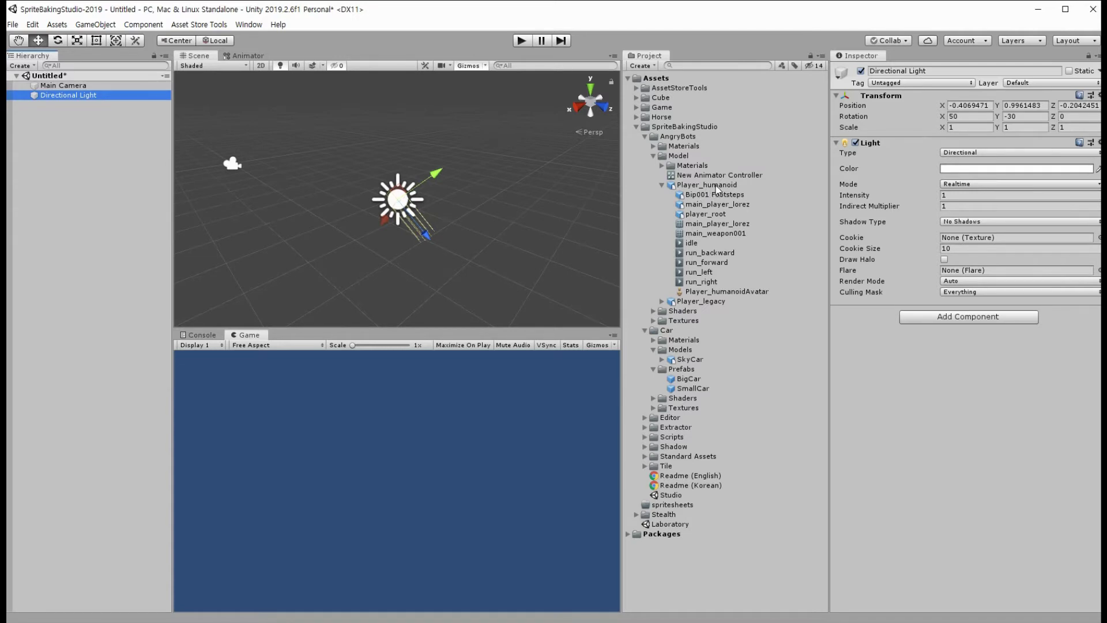
- Place Player_humanoid in the scene and add a Studio Skinned Model component
{"action": "left_click_drag", "start_coordinate": [717, 186], "coordinate": [88, 232]}
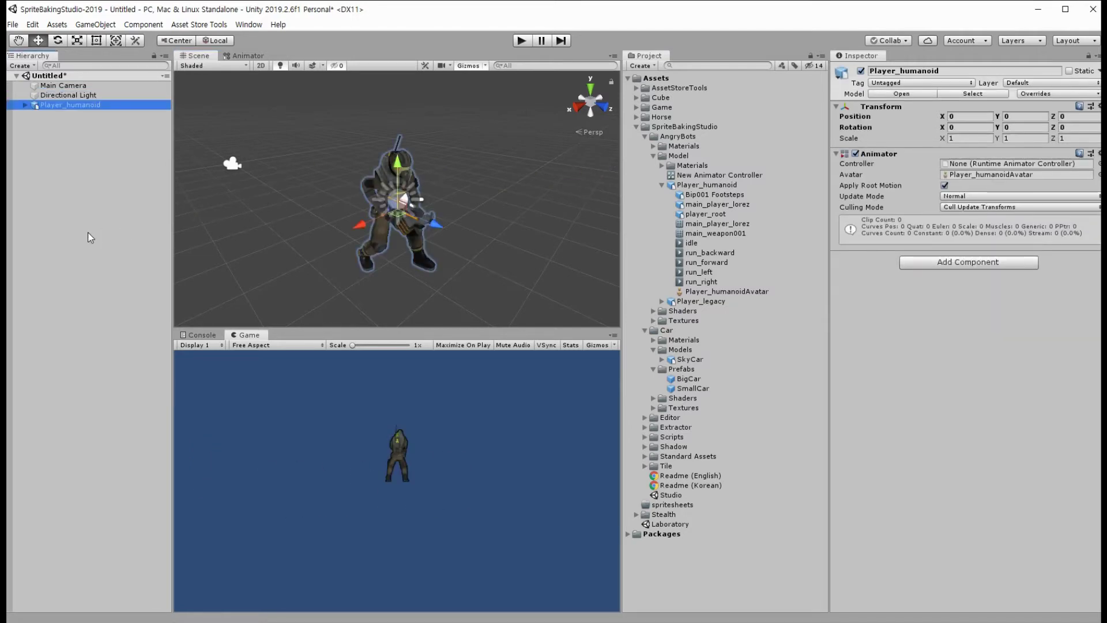
{"action": "left_click", "coordinate": [926, 262]}
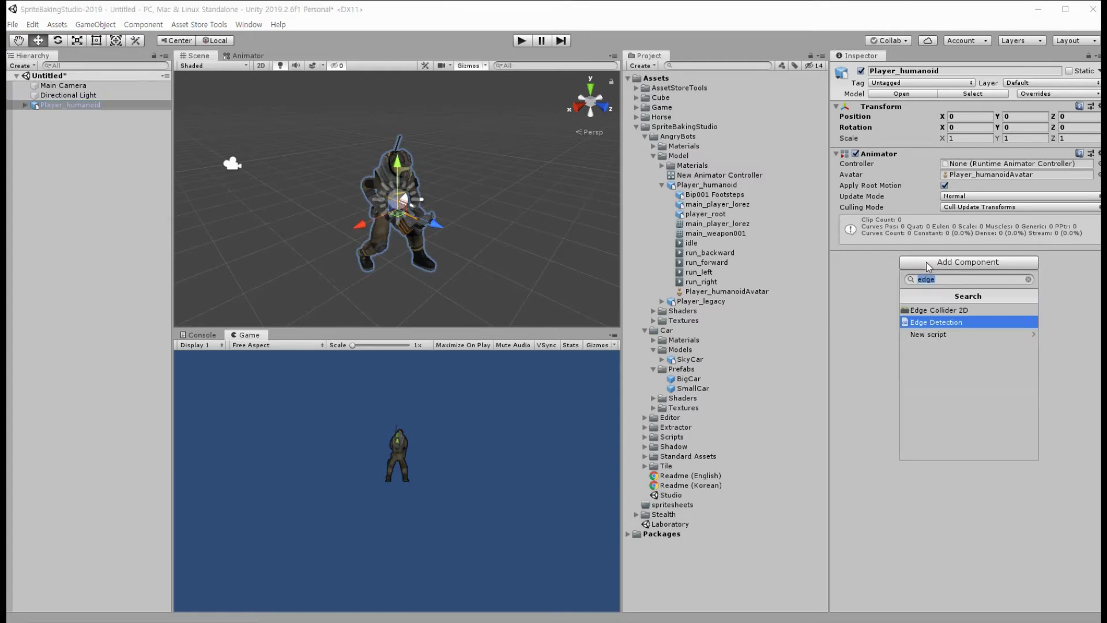
{"action": "type", "text": "stu"}
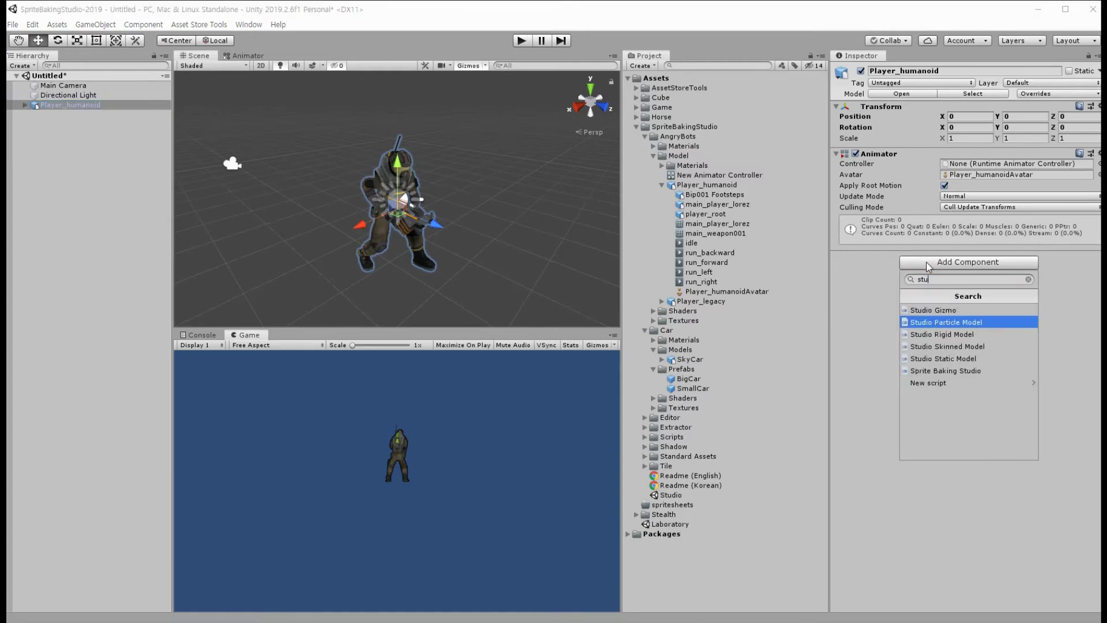
{"action": "key", "text": "Down"}
{"action": "key", "text": "Down"}
{"action": "key", "text": "Return"}
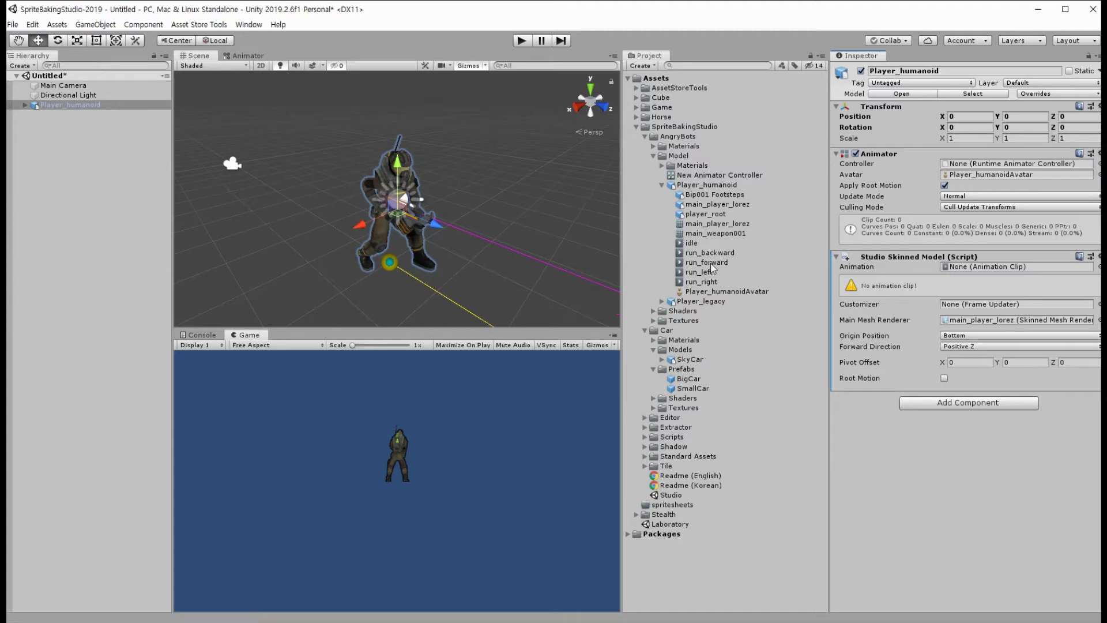
- Assign run_forward as the animation and New Animator Controller as the controller
{"action": "left_click_drag", "start_coordinate": [710, 263], "coordinate": [984, 267]}
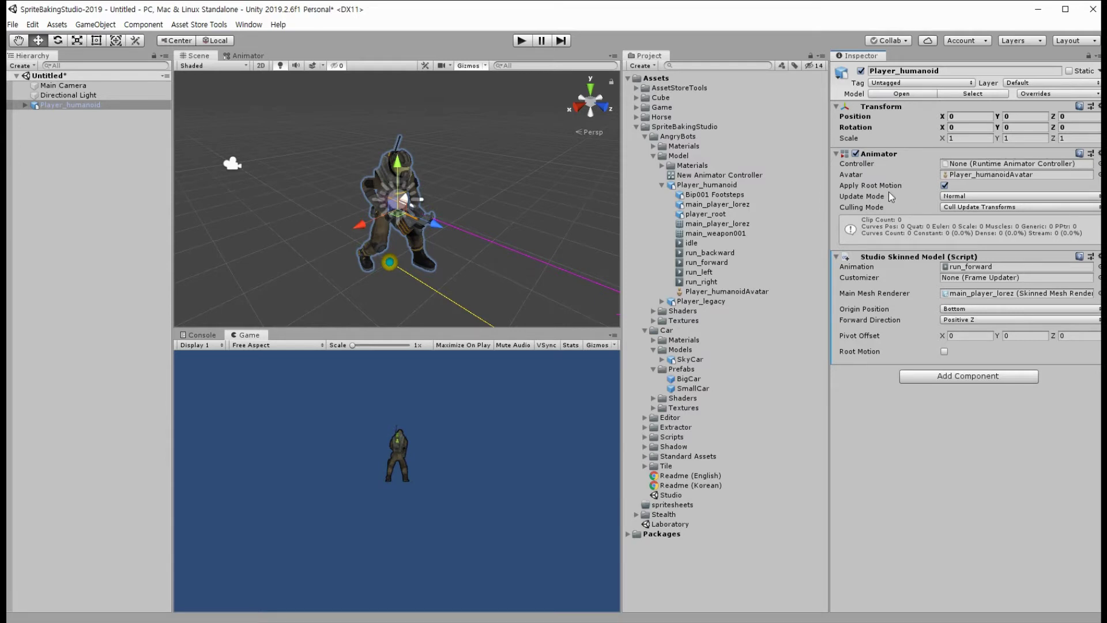
{"action": "left_click", "coordinate": [722, 177]}
{"action": "left_click_drag", "start_coordinate": [723, 182], "coordinate": [981, 165]}
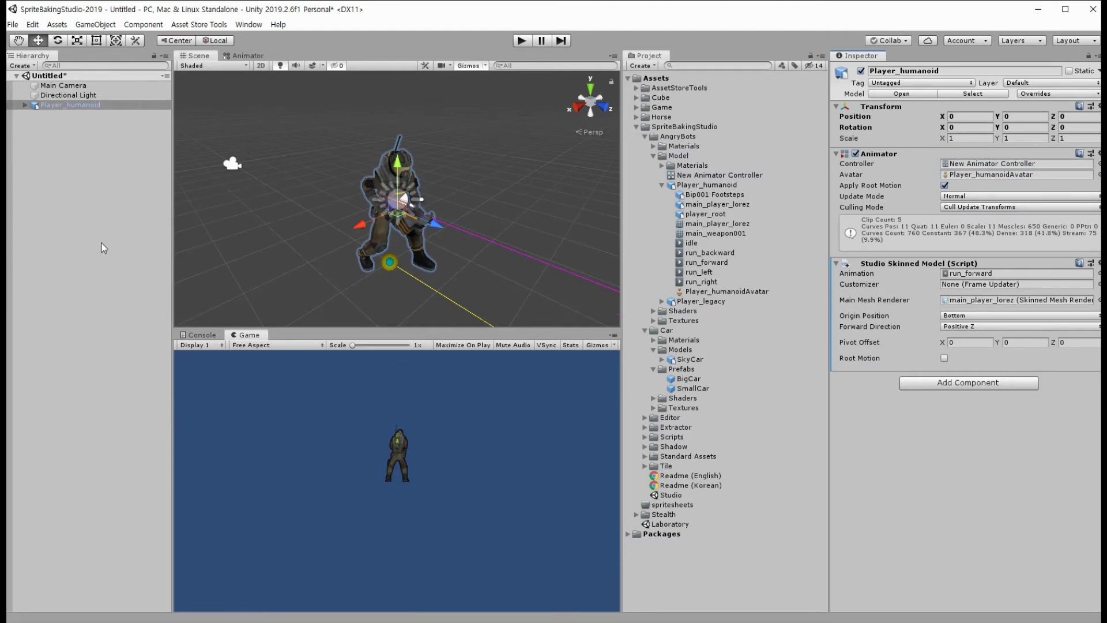
- Create an empty game object positioned at 0, 0, 0
{"action": "left_click", "coordinate": [80, 217]}
{"action": "right_click", "coordinate": [79, 217]}
{"action": "left_click", "coordinate": [157, 323]}
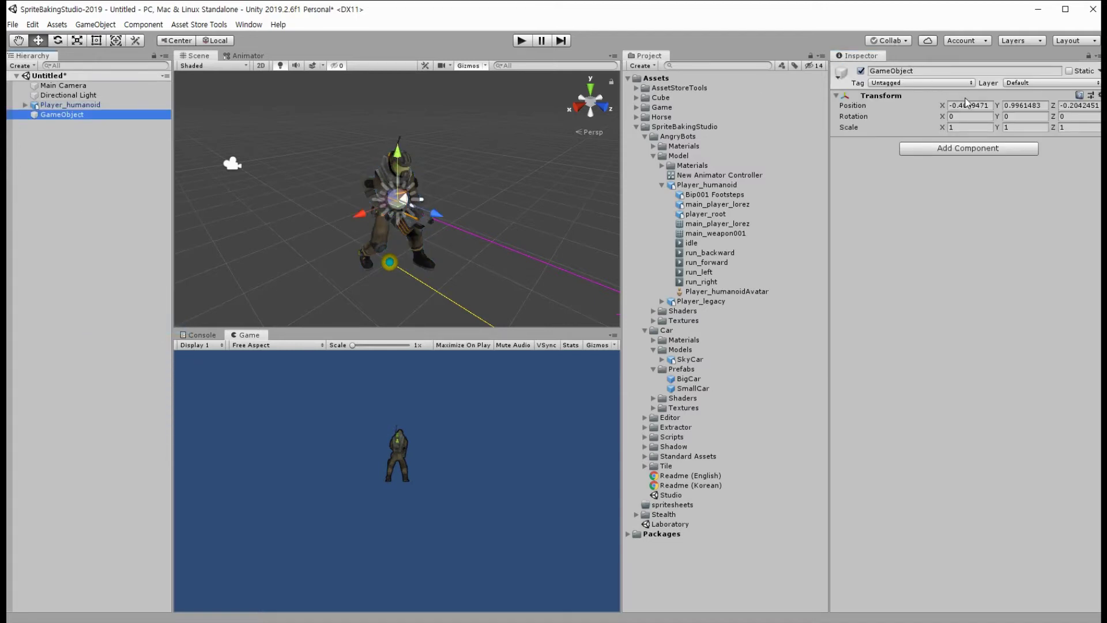
{"action": "left_click", "coordinate": [968, 105]}
{"action": "type", "text": "0"}
{"action": "key", "text": "Tab"}
{"action": "type", "text": "0"}
{"action": "key", "text": "Tab"}
{"action": "type", "text": "0"}
{"action": "left_click", "coordinate": [69, 116]}
- Rename the empty object to SpriteBakingStudio
{"action": "left_click", "coordinate": [69, 115]}
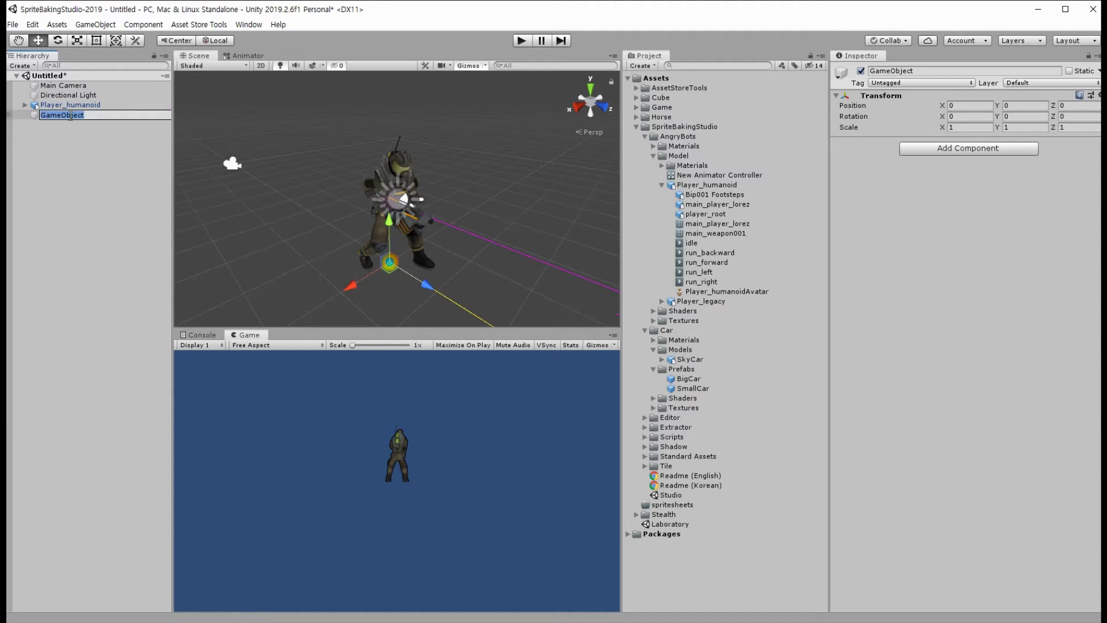
{"action": "type", "text": "SpriteBaking"}
{"action": "key", "text": "BackSpace"}
{"action": "key", "text": "BackSpace"}
{"action": "key", "text": "BackSpace"}
{"action": "key", "text": "BackSpace"}
{"action": "key", "text": "BackSpace"}
{"action": "type", "text": "akingSTudi"}
{"action": "key", "text": "BackSpace"}
{"action": "key", "text": "BackSpace"}
{"action": "key", "text": "BackSpace"}
{"action": "key", "text": "BackSpace"}
{"action": "type", "text": "tudio"}
{"action": "key", "text": "Return"}
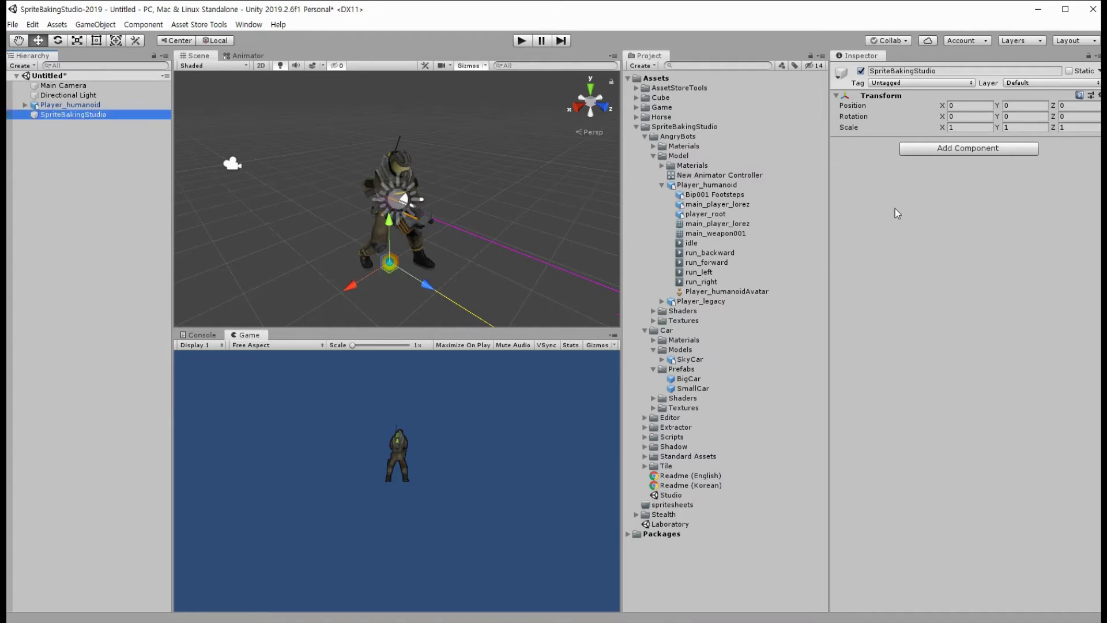
- Add the Sprite Baking Studio component to SpriteBakingStudio
{"action": "left_click", "coordinate": [984, 151]}
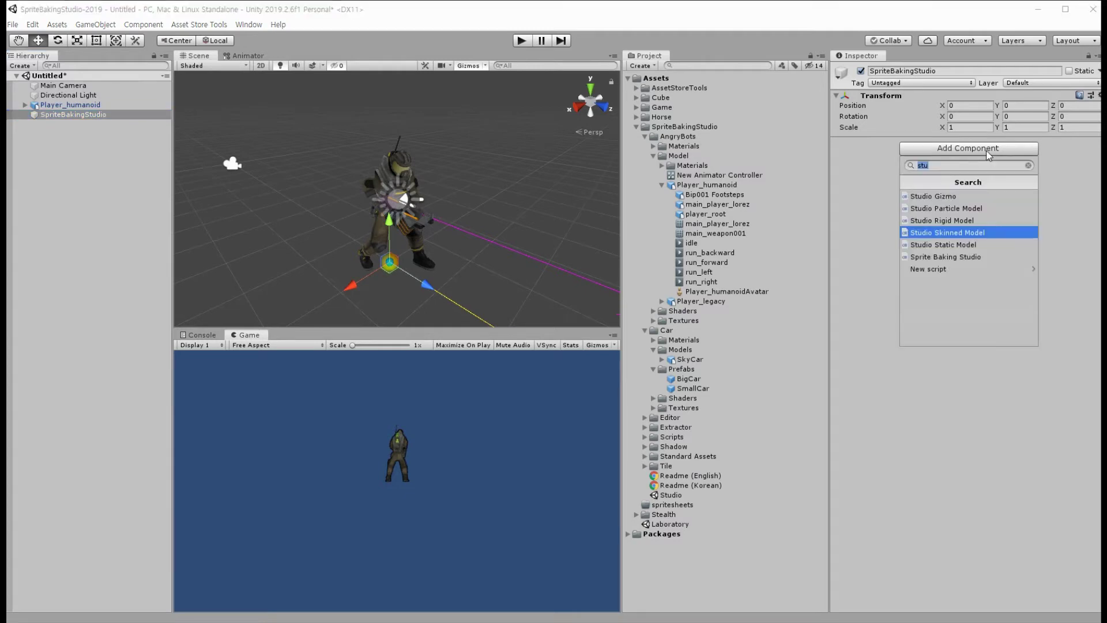
{"action": "type", "text": "studios"}
{"action": "key", "text": "BackSpace"}
{"action": "type", "text": "bakin"}
{"action": "key", "text": "BackSpace"}
{"action": "key", "text": "BackSpace"}
{"action": "key", "text": "BackSpace"}
{"action": "key", "text": "BackSpace"}
{"action": "key", "text": "BackSpace"}
{"action": "key", "text": "BackSpace"}
{"action": "key", "text": "Down"}
{"action": "key", "text": "Down"}
{"action": "key", "text": "Return"}
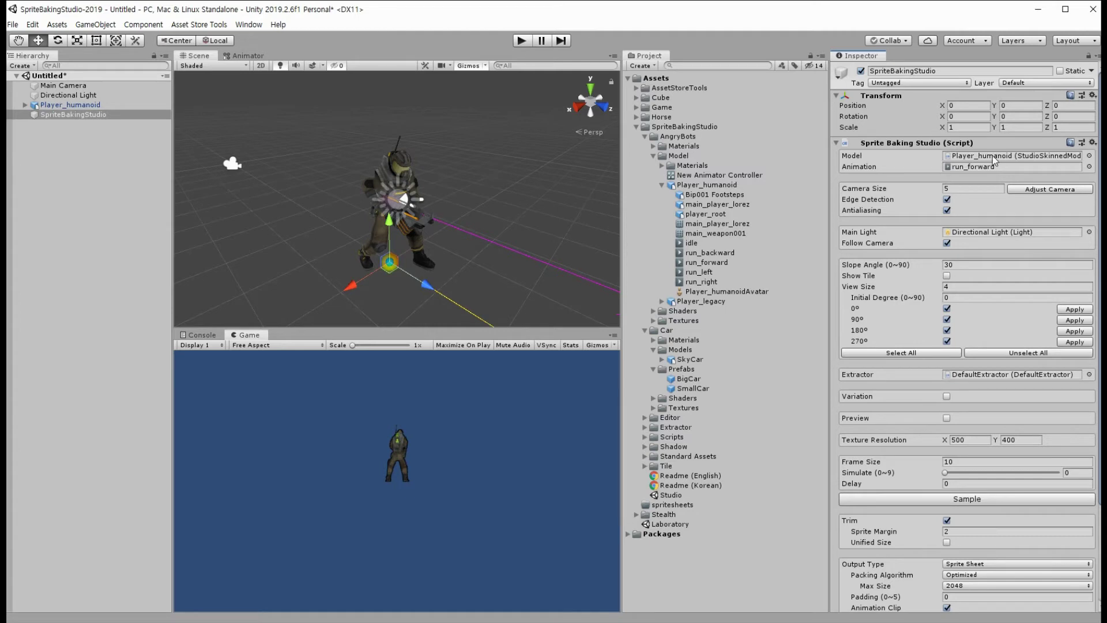
{"action": "left_click", "coordinate": [81, 106]}
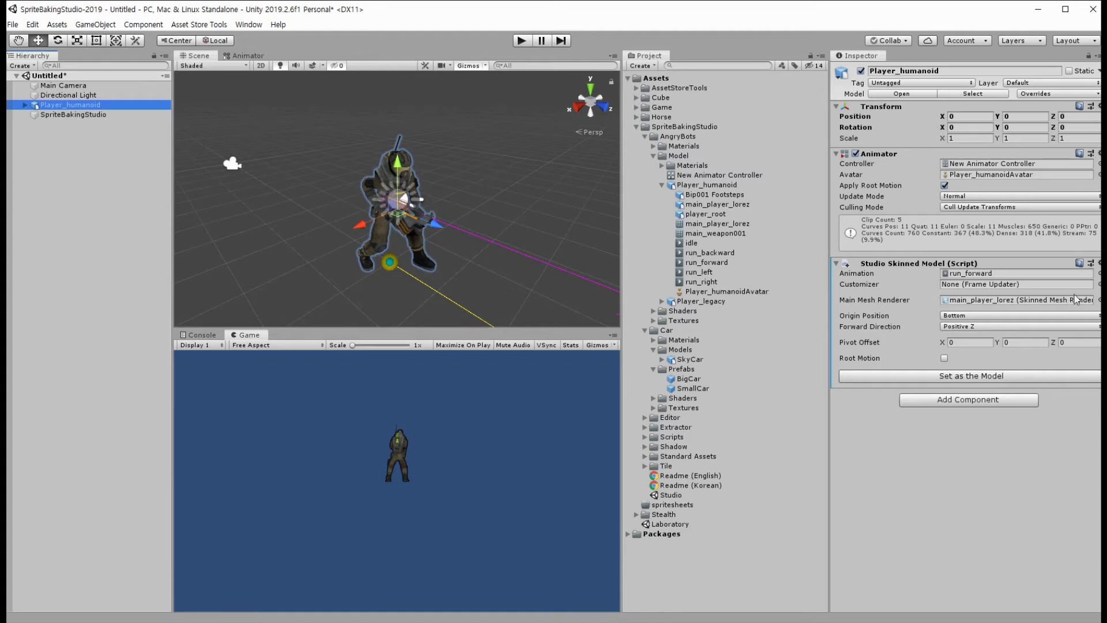
{"action": "left_click", "coordinate": [1098, 273]}
{"action": "left_click", "coordinate": [608, 159]}
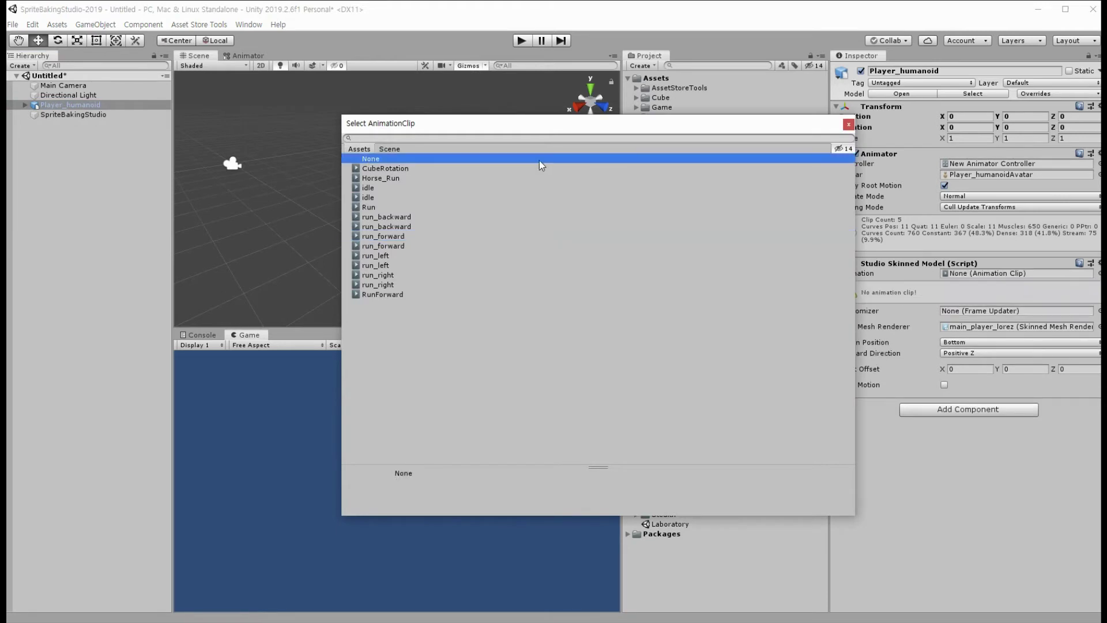
{"action": "left_click", "coordinate": [848, 125]}
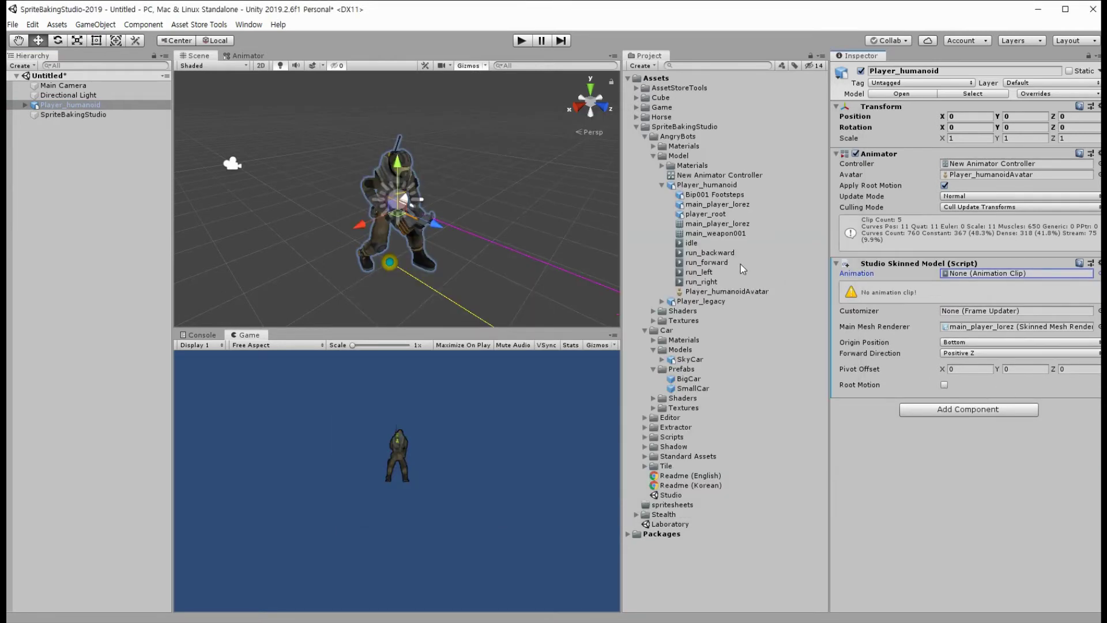
{"action": "left_click_drag", "start_coordinate": [709, 266], "coordinate": [969, 273]}
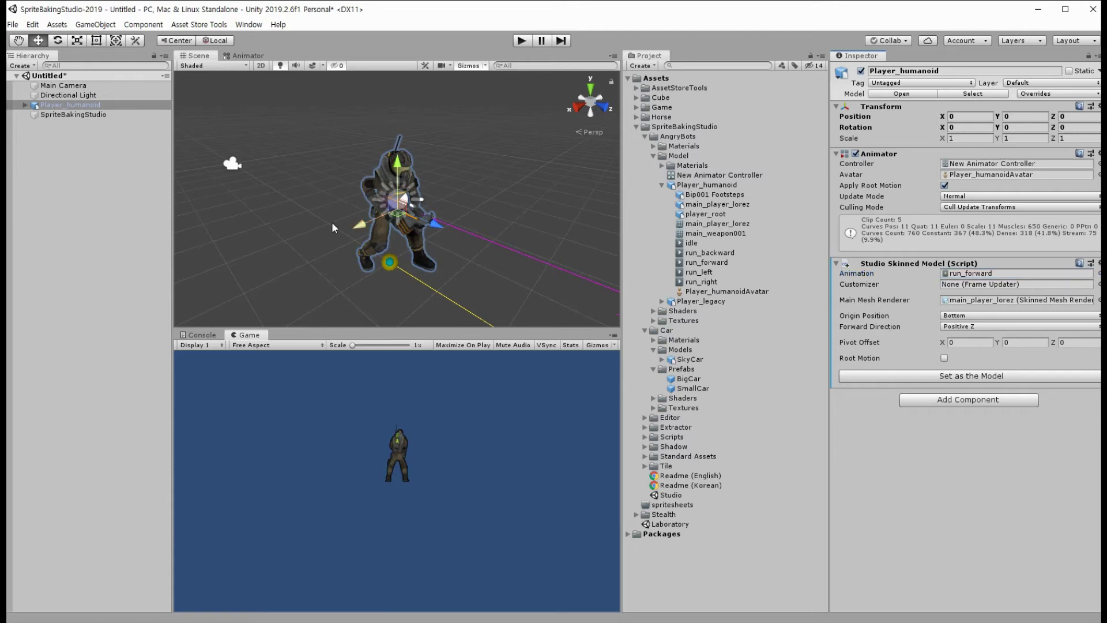
- Adjust the baking camera to fit the humanoid (size 2.386853) and confirm Directional Light as main light
{"action": "left_click", "coordinate": [90, 114]}
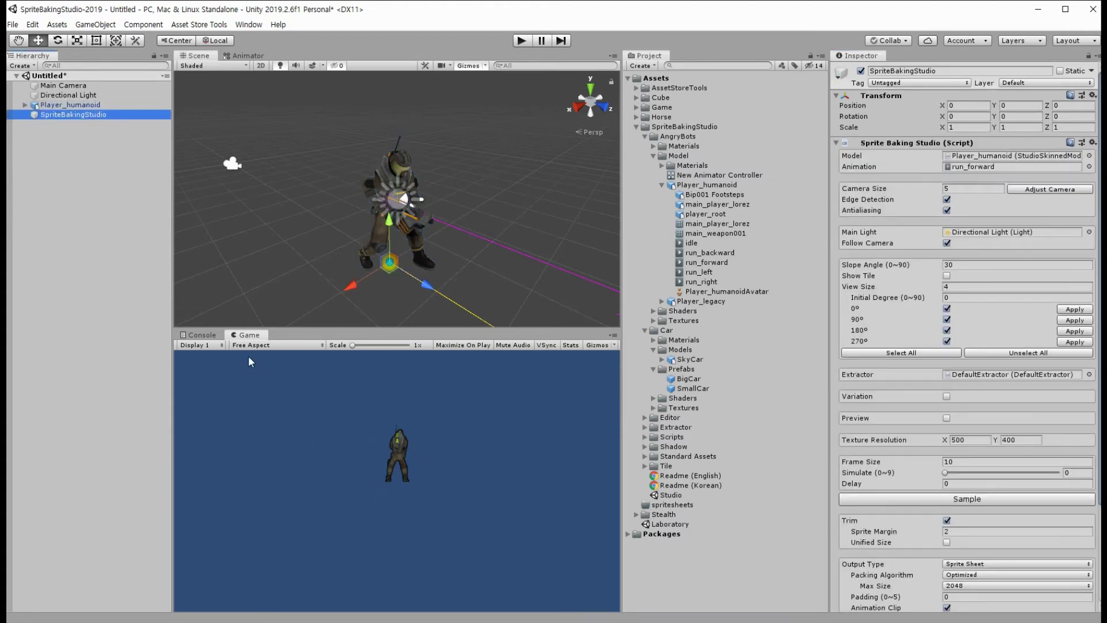
{"action": "left_click", "coordinate": [254, 339]}
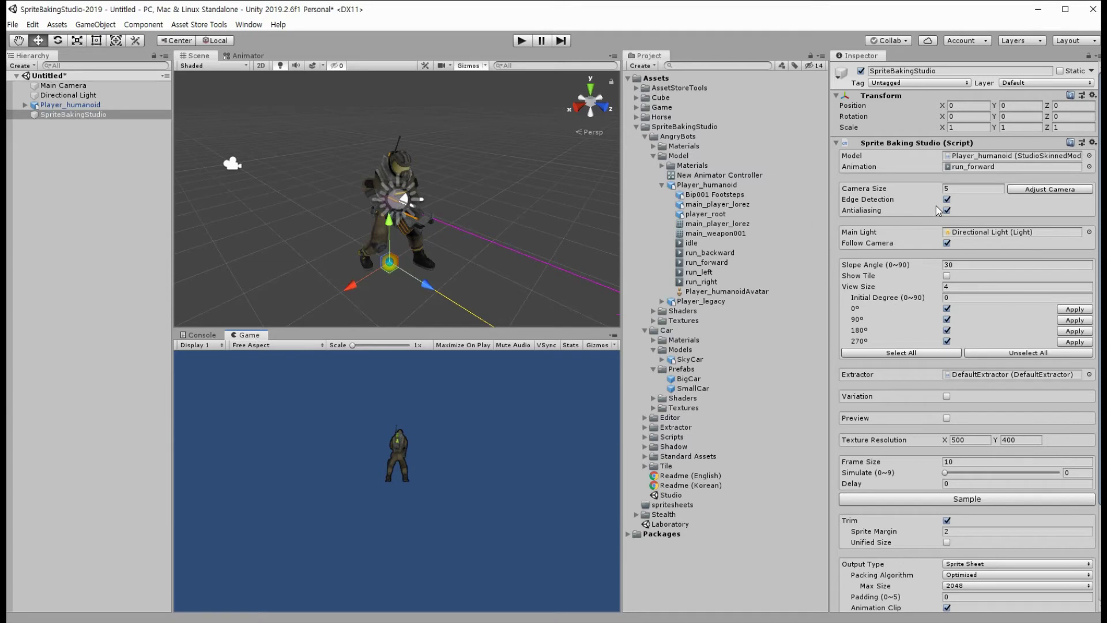
{"action": "left_click", "coordinate": [1042, 188]}
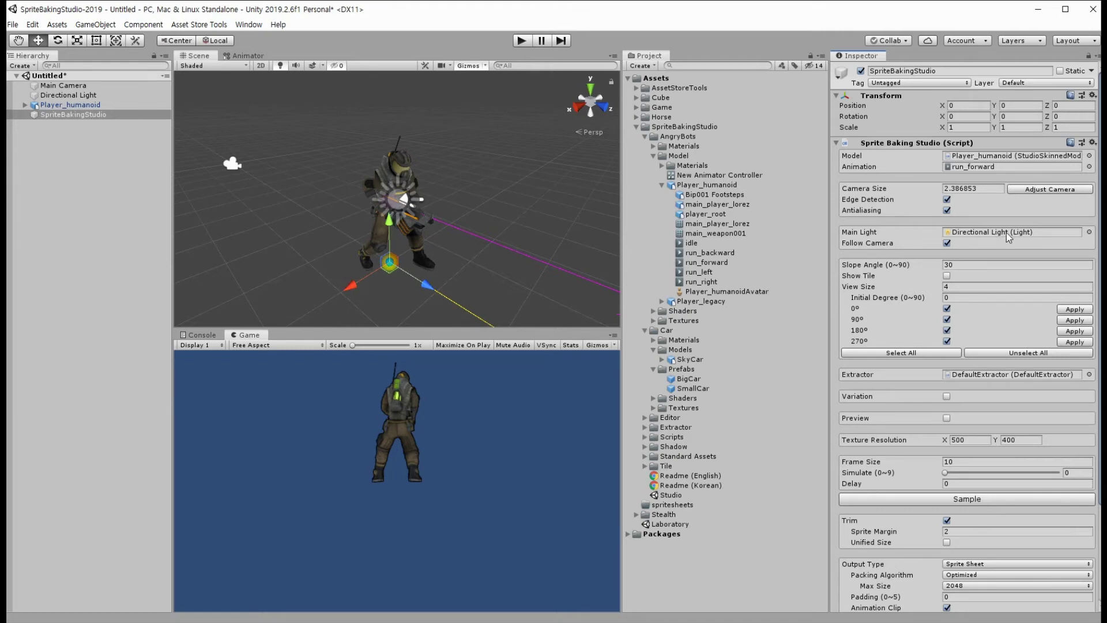
{"action": "left_click", "coordinate": [1005, 233]}
- Set the baking output directory to the Assets spritesheets folder
{"action": "scroll", "coordinate": [998, 402], "scroll_direction": "down", "scroll_amount": 5}
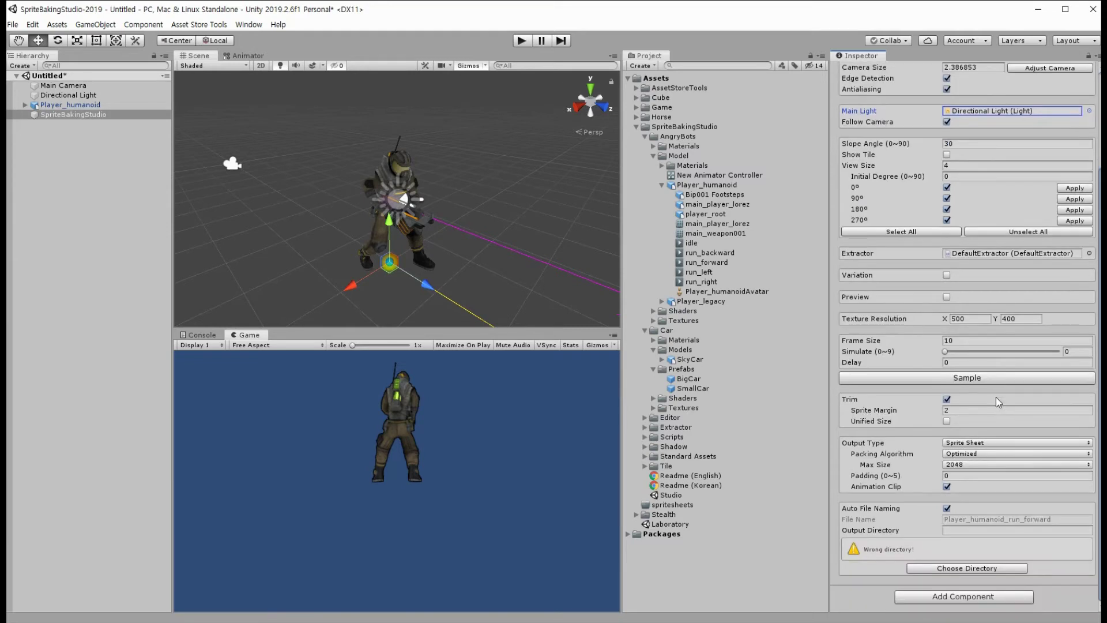
{"action": "left_click", "coordinate": [1002, 568]}
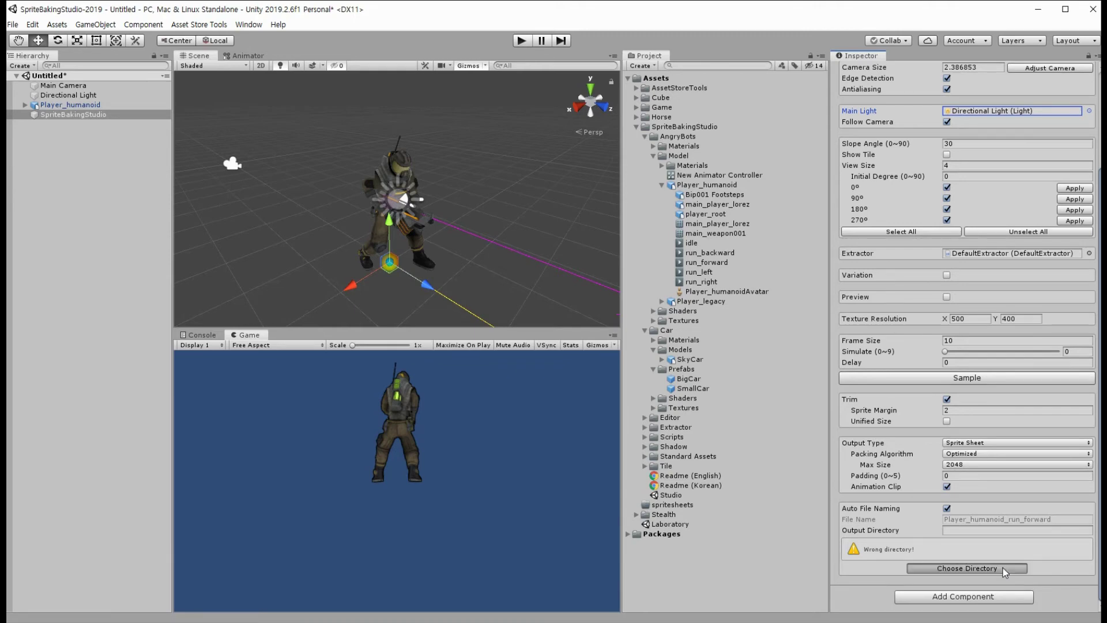
{"action": "left_click", "coordinate": [188, 180]}
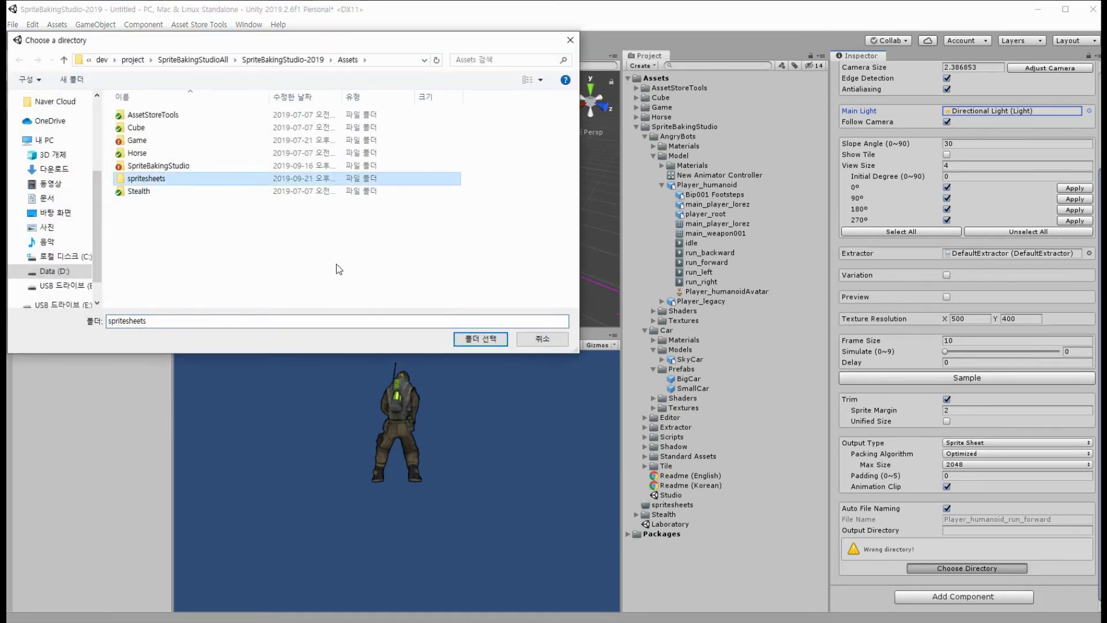
{"action": "left_click", "coordinate": [480, 339]}
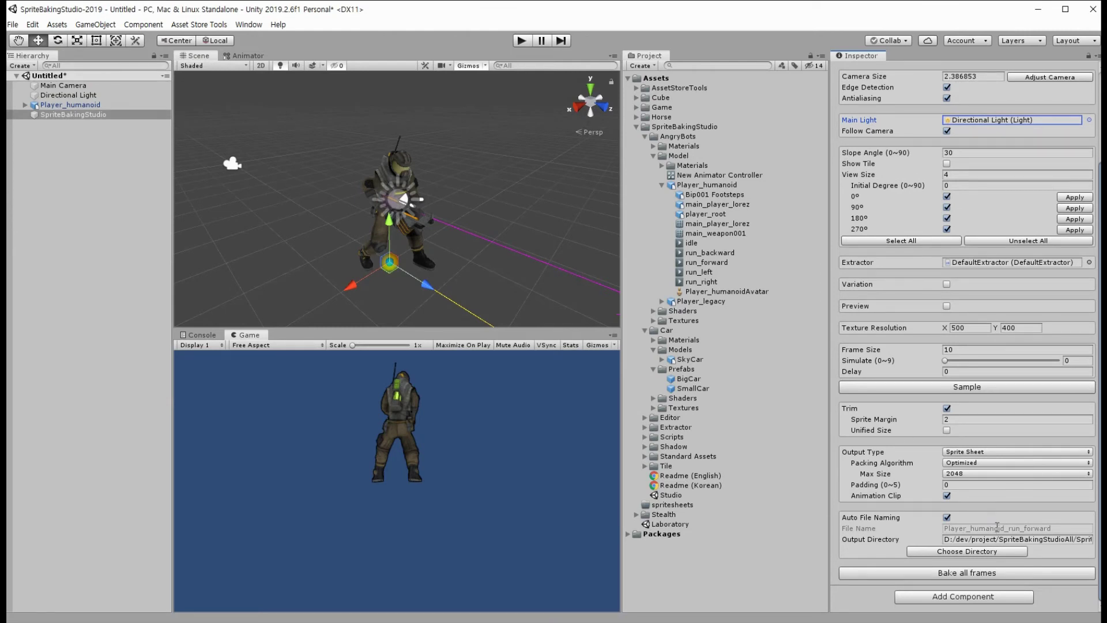
- Bake all run_forward frames and expand the new sprite sheet folder
{"action": "left_click", "coordinate": [1000, 574]}
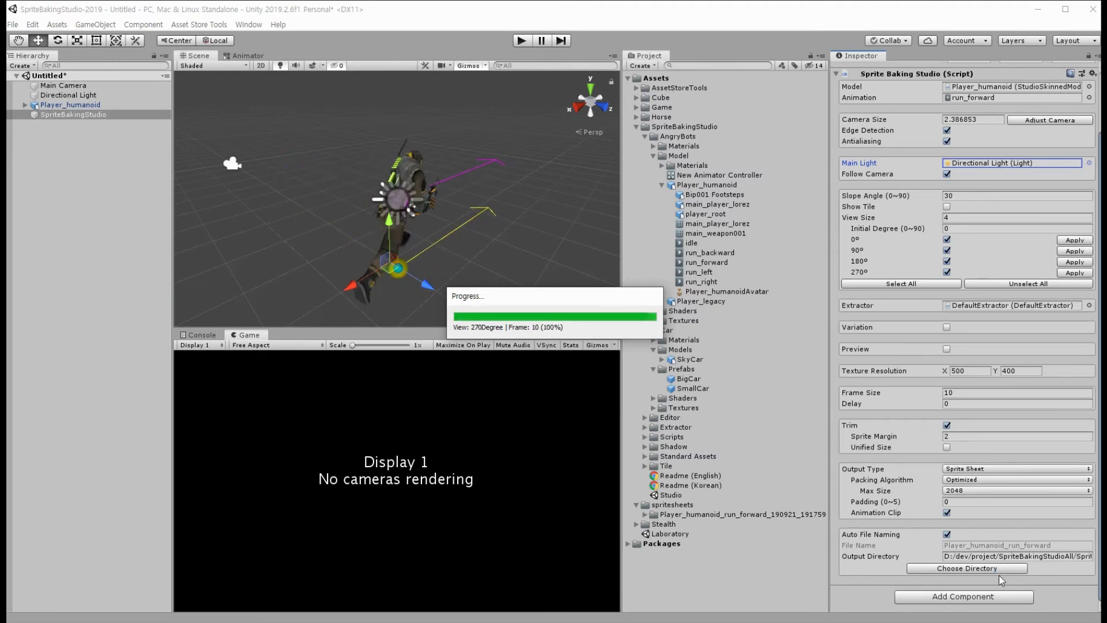
{"action": "left_click", "coordinate": [643, 514]}
{"action": "scroll", "coordinate": [706, 513], "scroll_direction": "down", "scroll_amount": 1}
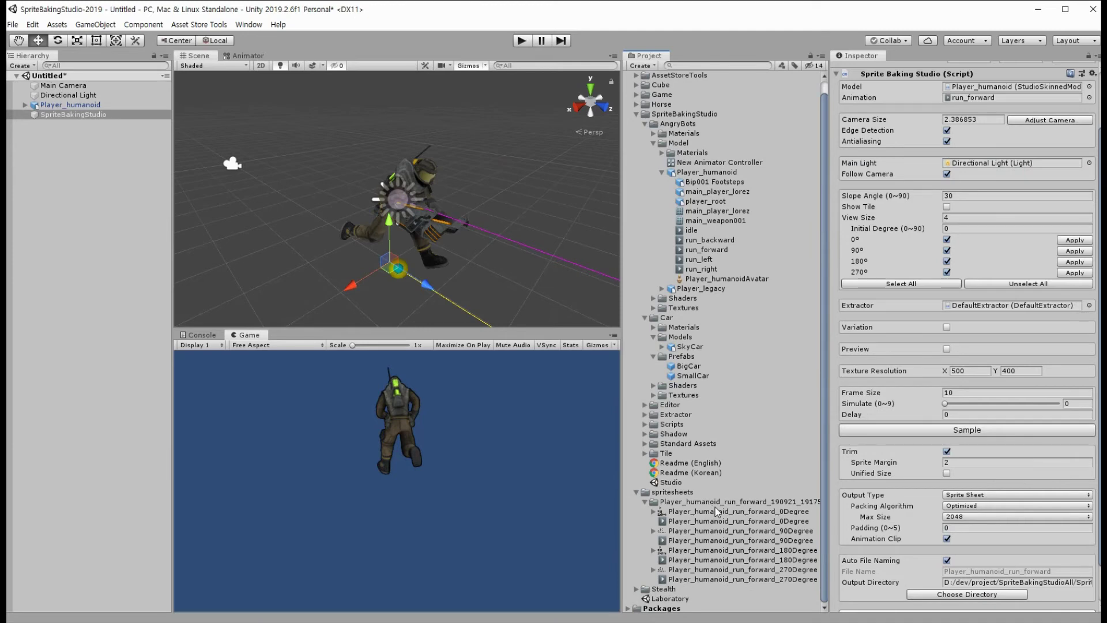
- Preview the 0, 90, 180 and 270 degree sprite sheets in turn
{"action": "left_click", "coordinate": [715, 509]}
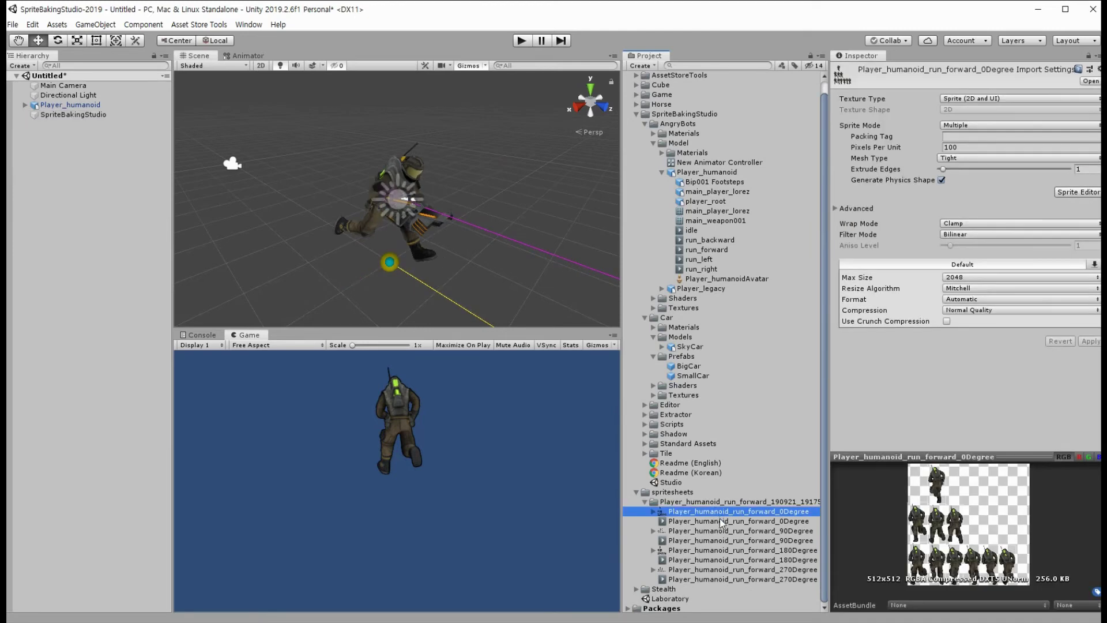
{"action": "left_click", "coordinate": [720, 530]}
{"action": "left_click", "coordinate": [720, 550]}
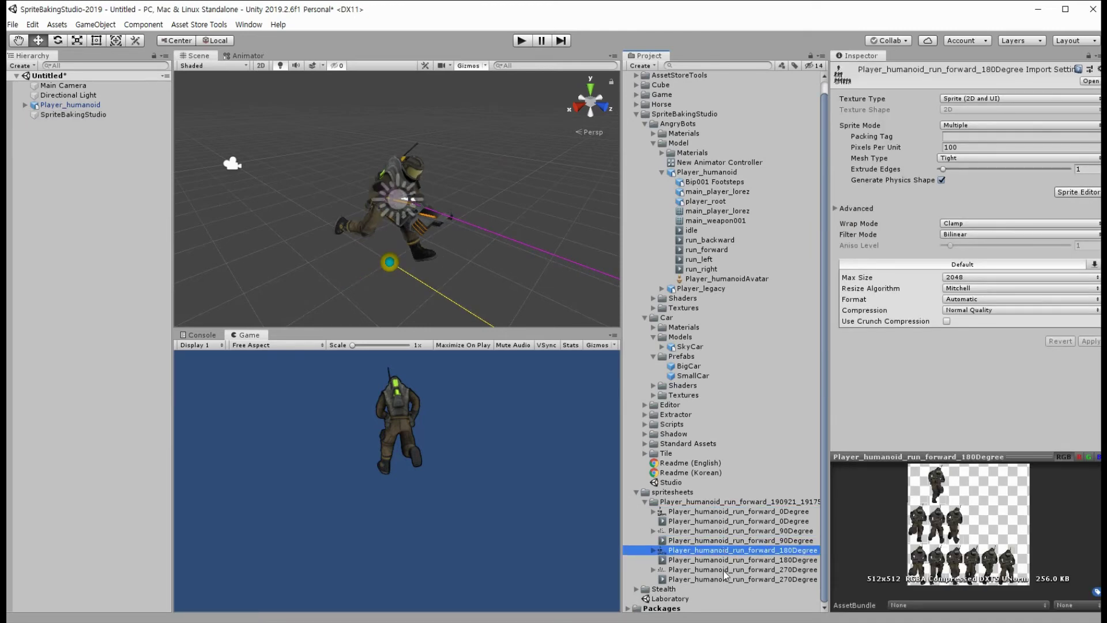
{"action": "left_click", "coordinate": [724, 569]}
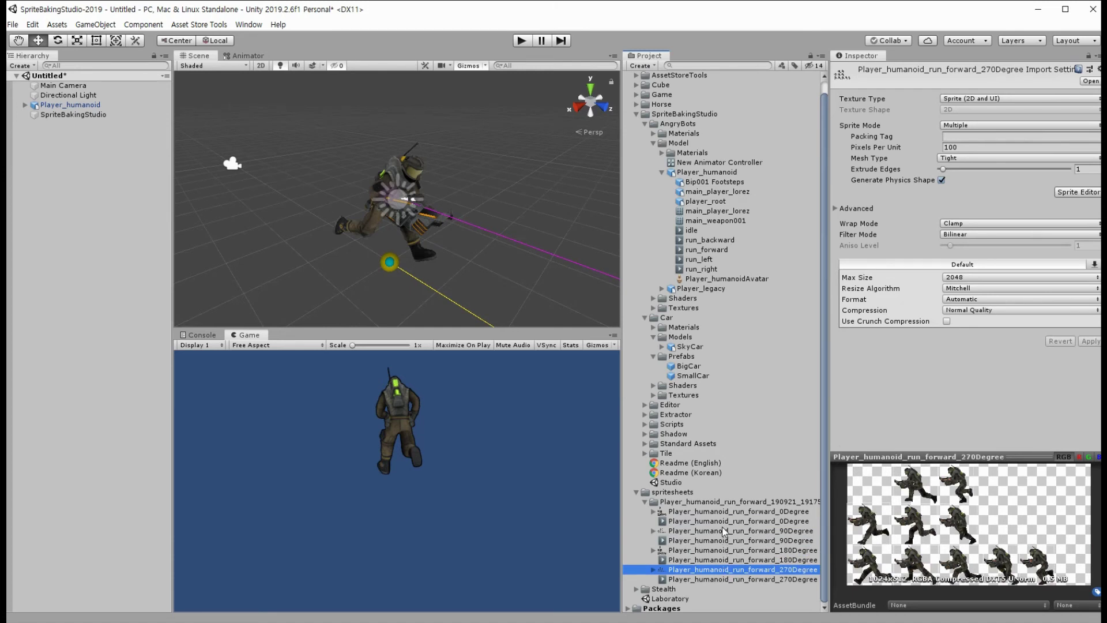
- Toggle the 0° direction in the baking settings and collapse the first baked folder
{"action": "left_click", "coordinate": [75, 114]}
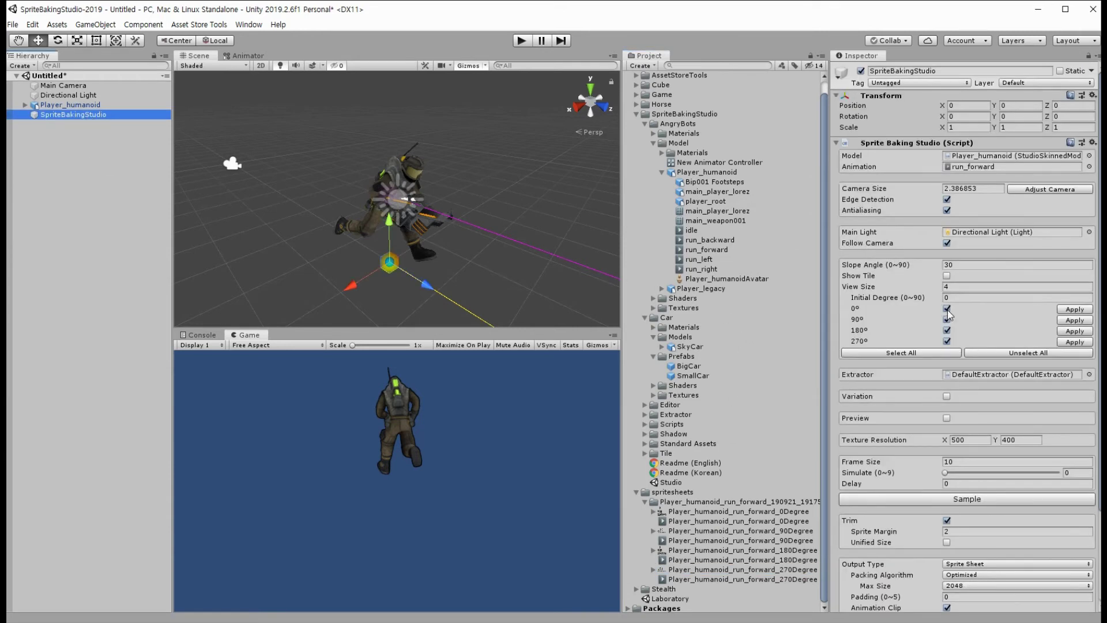
{"action": "left_click", "coordinate": [946, 309]}
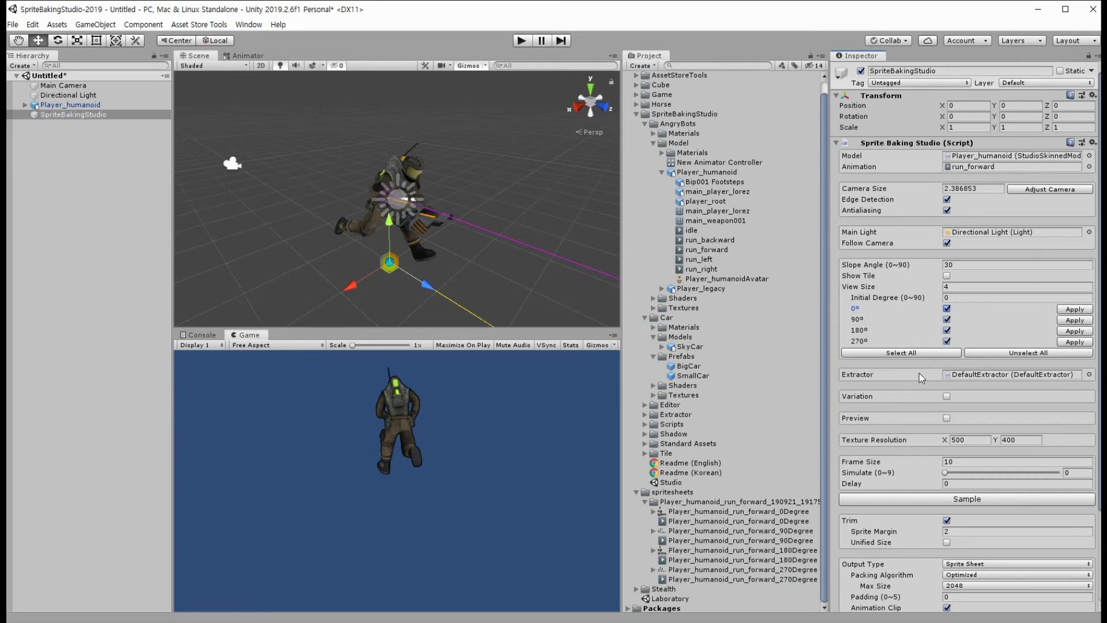
{"action": "left_click", "coordinate": [645, 501]}
{"action": "scroll", "coordinate": [960, 473], "scroll_direction": "down", "scroll_amount": 5}
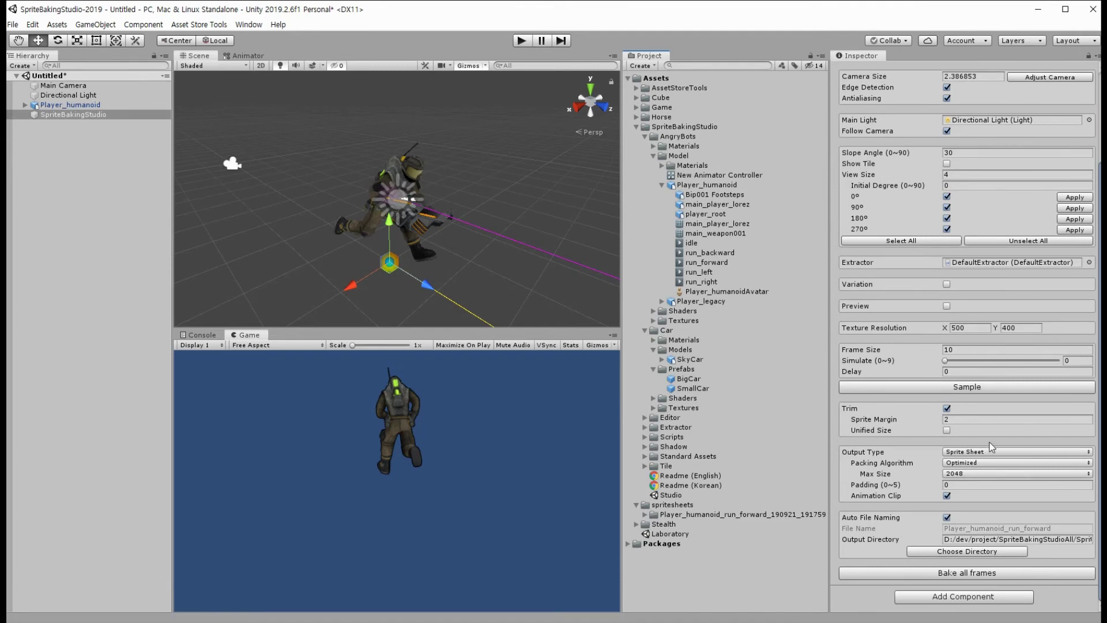
- Sample run_forward and select only frames 3 to 6 in the Frame Selector
{"action": "left_click", "coordinate": [1002, 387]}
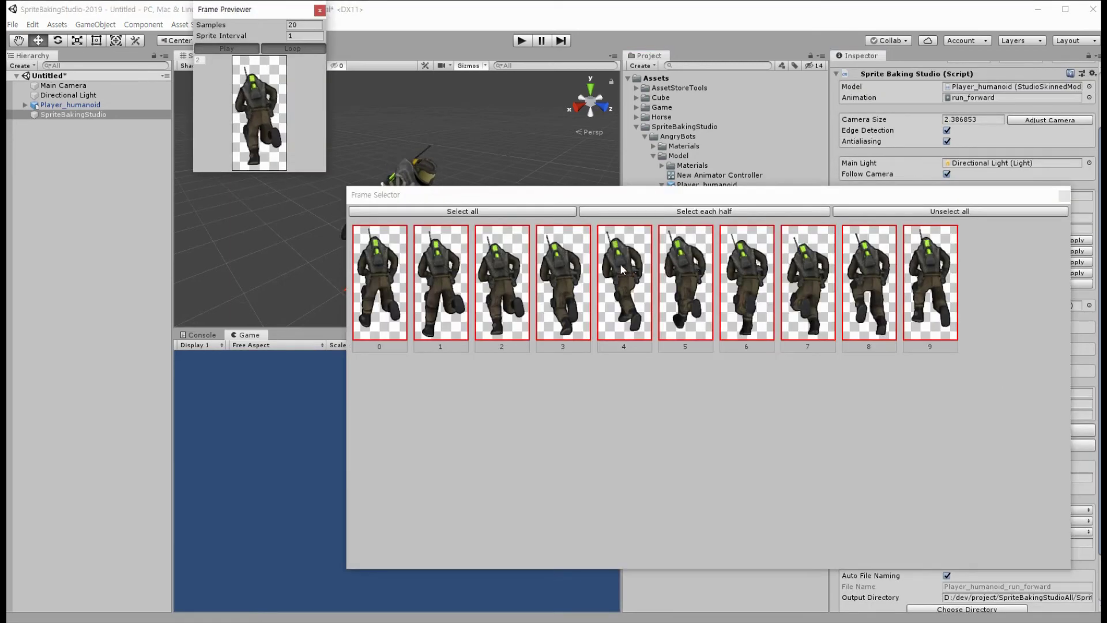
{"action": "left_click", "coordinate": [749, 212]}
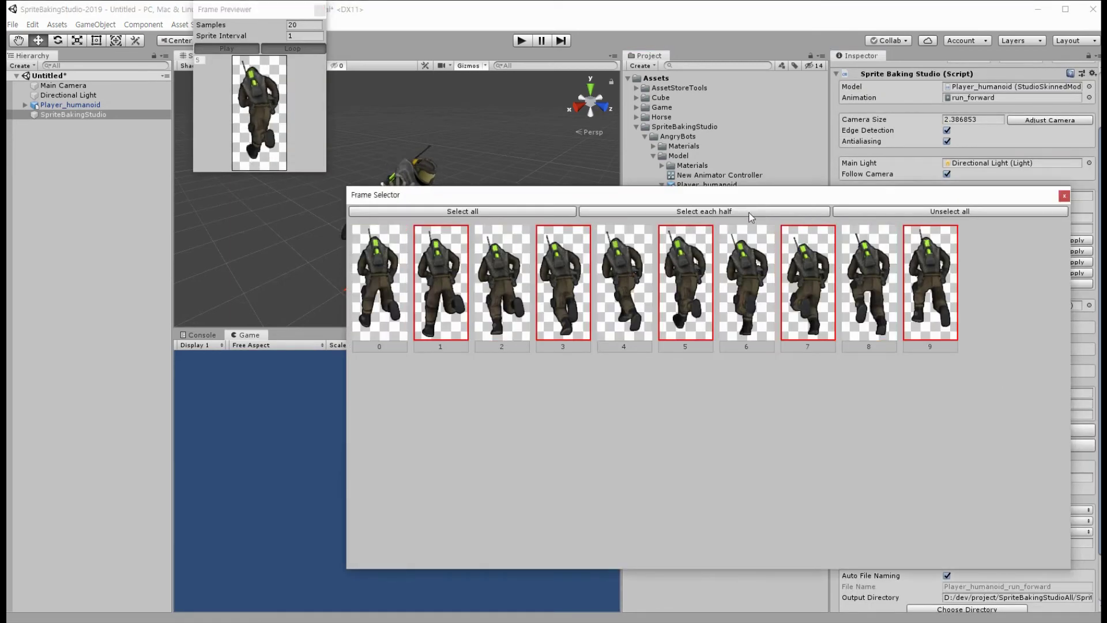
{"action": "left_click", "coordinate": [891, 211]}
{"action": "left_click", "coordinate": [688, 277]}
{"action": "left_click", "coordinate": [688, 283]}
{"action": "left_click_drag", "start_coordinate": [740, 280], "coordinate": [567, 294]}
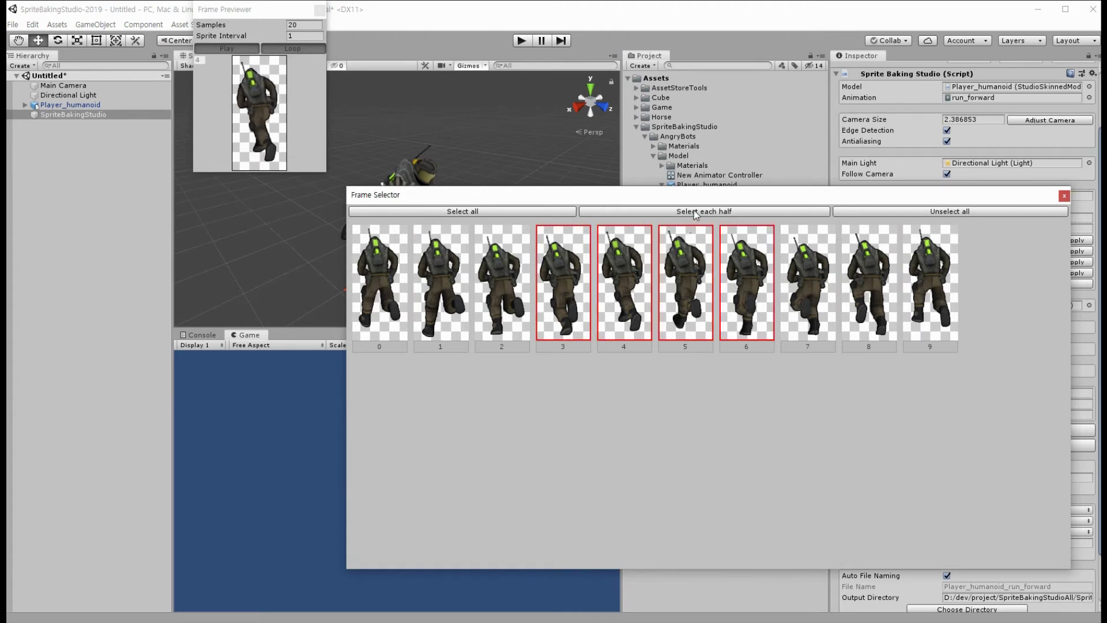
{"action": "left_click", "coordinate": [1064, 195]}
{"action": "scroll", "coordinate": [933, 388], "scroll_direction": "down", "scroll_amount": 2}
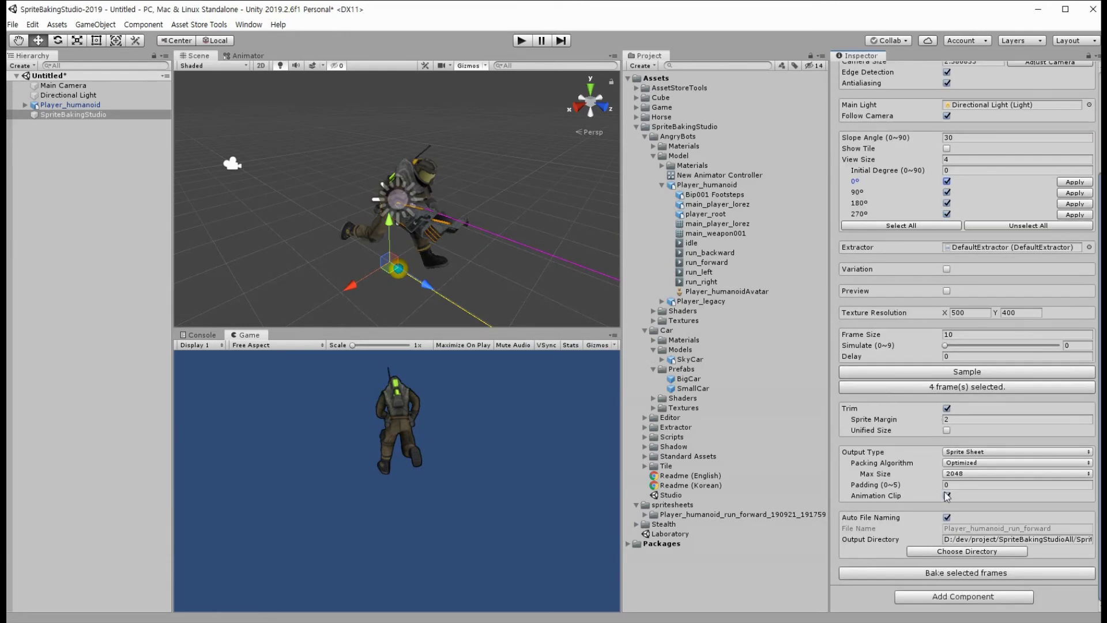
- Bake the selected frames and preview the new 0Degree sprite sheet
{"action": "left_click", "coordinate": [977, 577]}
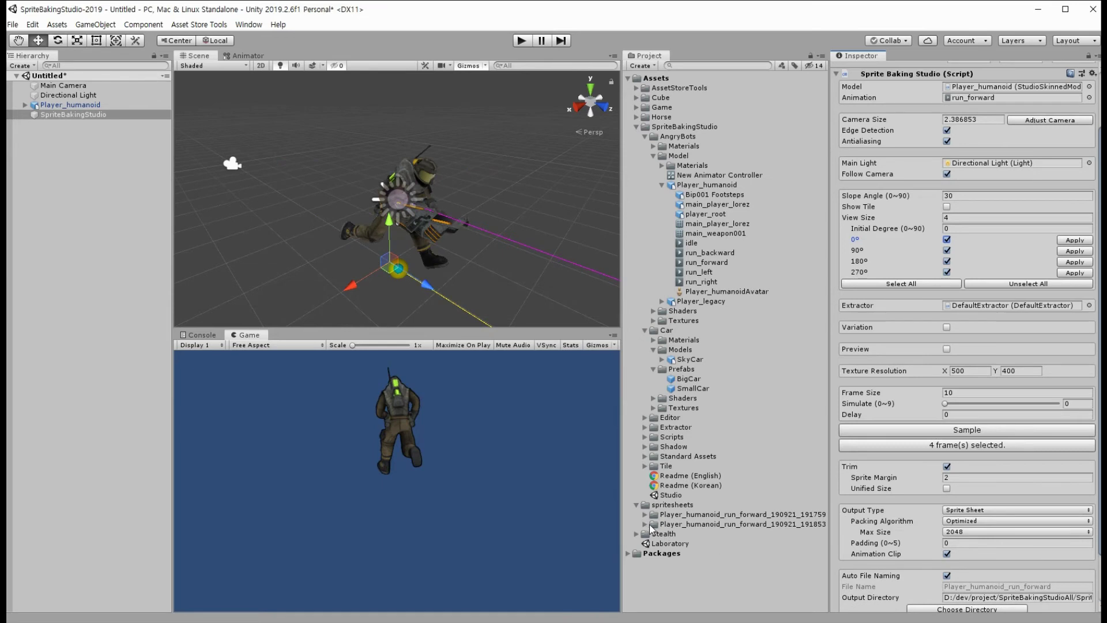
{"action": "left_click", "coordinate": [645, 524]}
{"action": "left_click", "coordinate": [689, 534]}
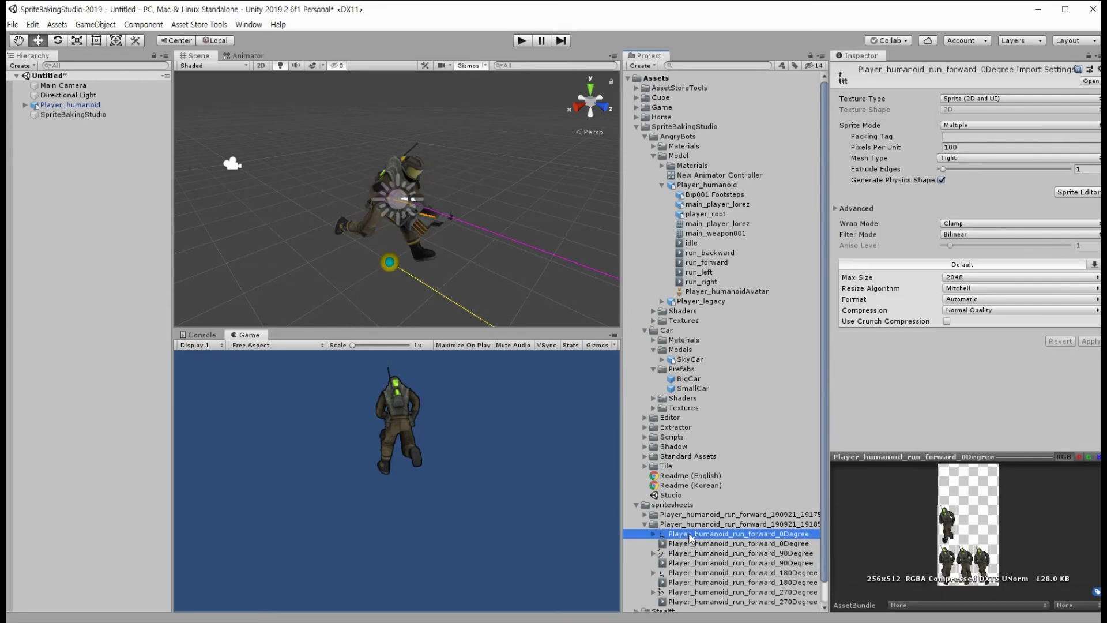
- Collapse the new folder and reopen the earlier baked sprite sheet folder
{"action": "left_click", "coordinate": [645, 524]}
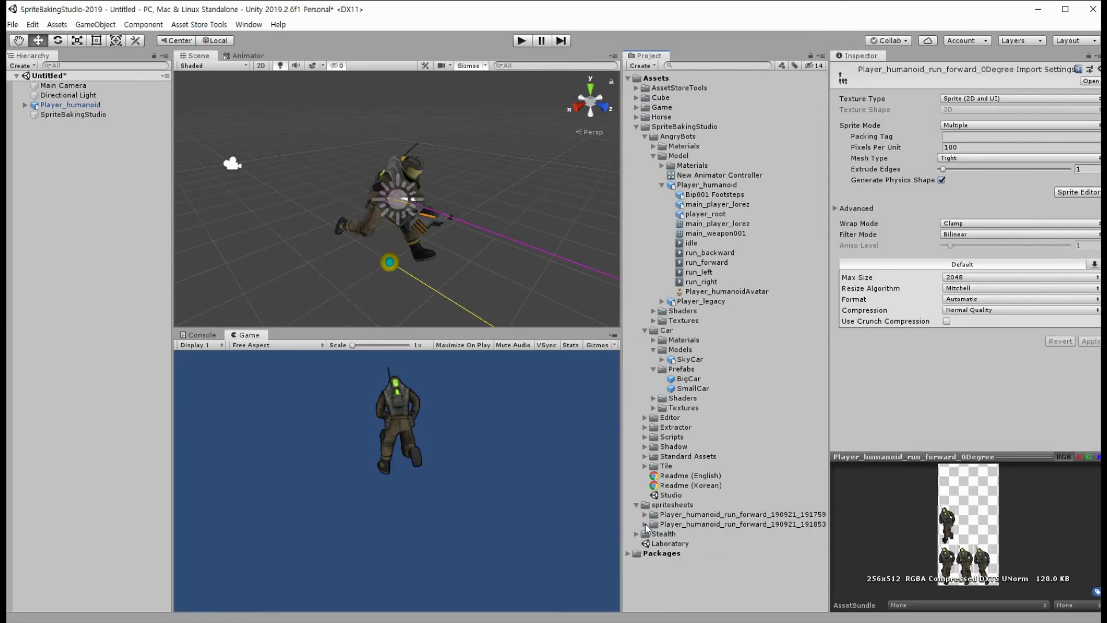
{"action": "left_click", "coordinate": [645, 514]}
{"action": "scroll", "coordinate": [682, 500], "scroll_direction": "down", "scroll_amount": 1}
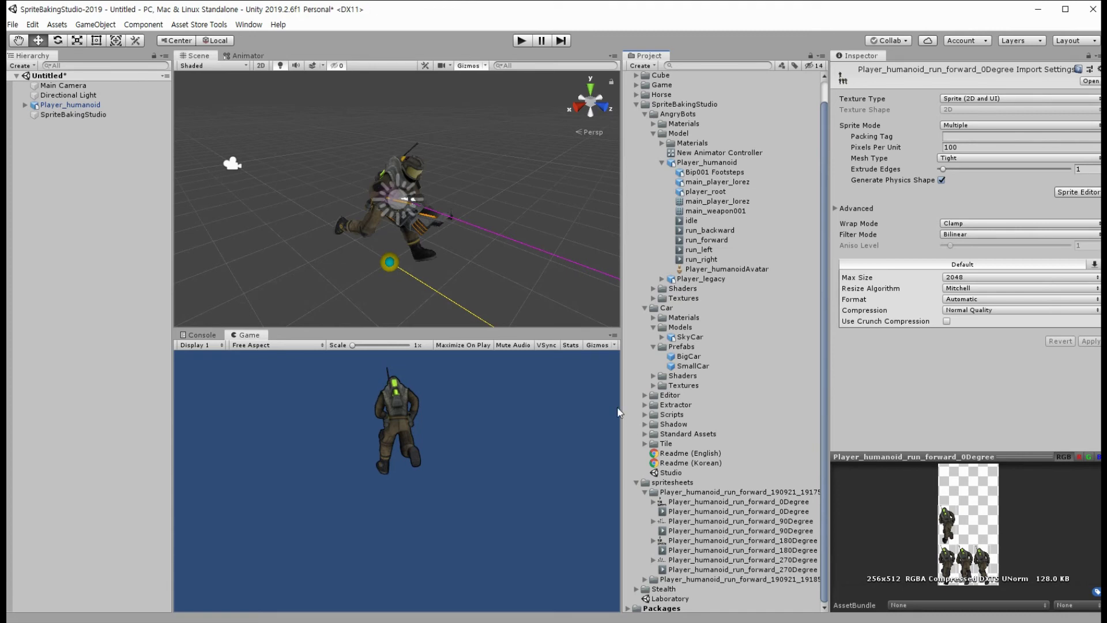
- Start a new scene without saving and add a 2D Sprite object
{"action": "key", "text": "ctrl+n"}
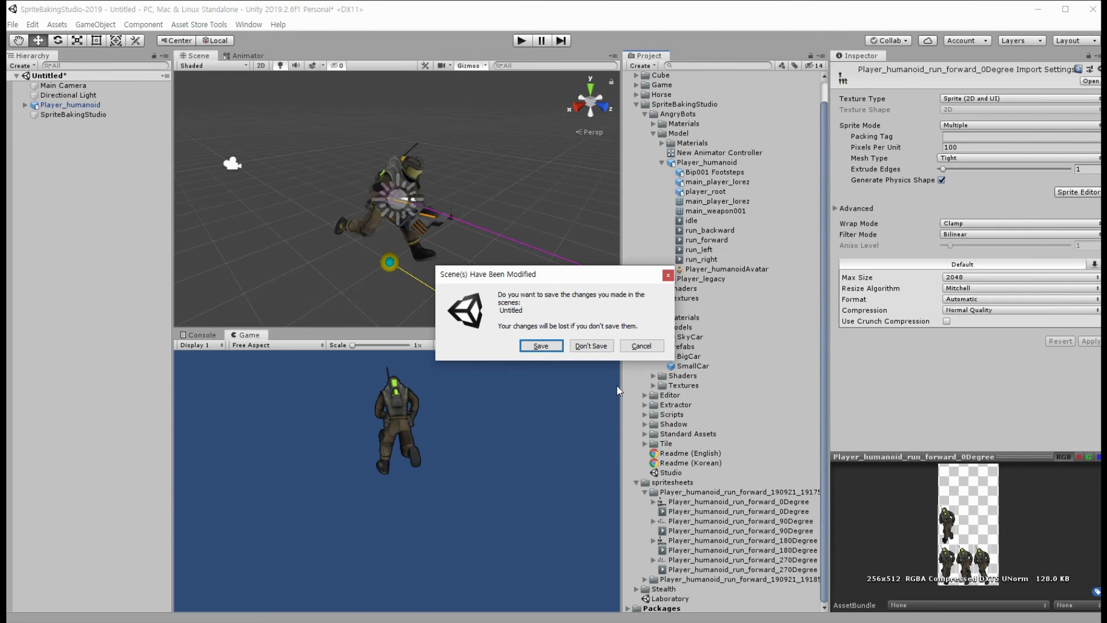
{"action": "left_click", "coordinate": [600, 346]}
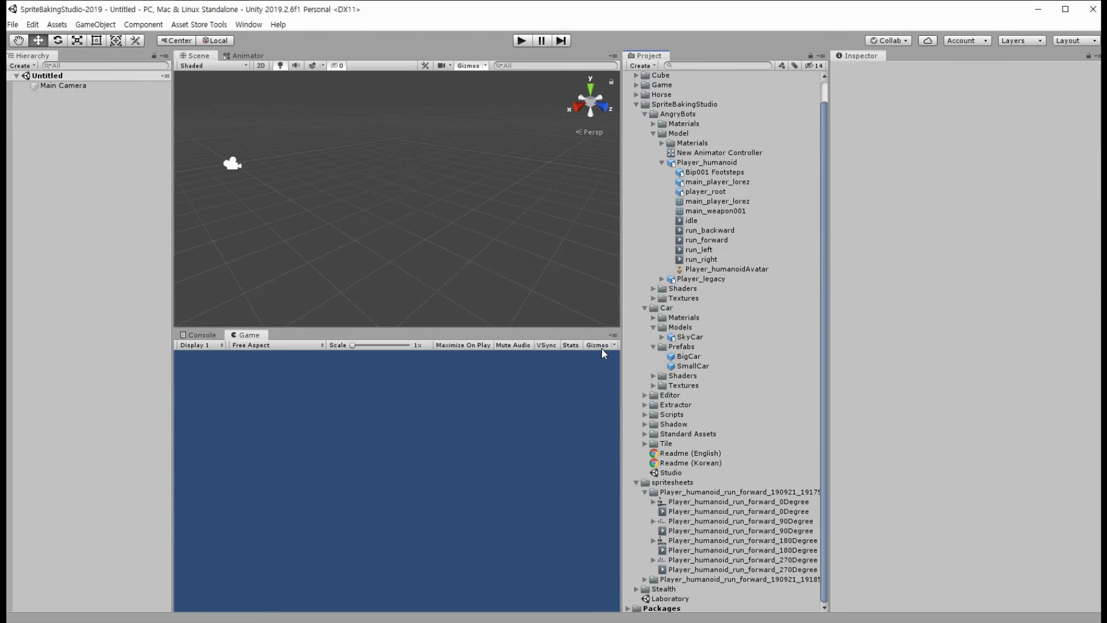
{"action": "right_click", "coordinate": [46, 170]}
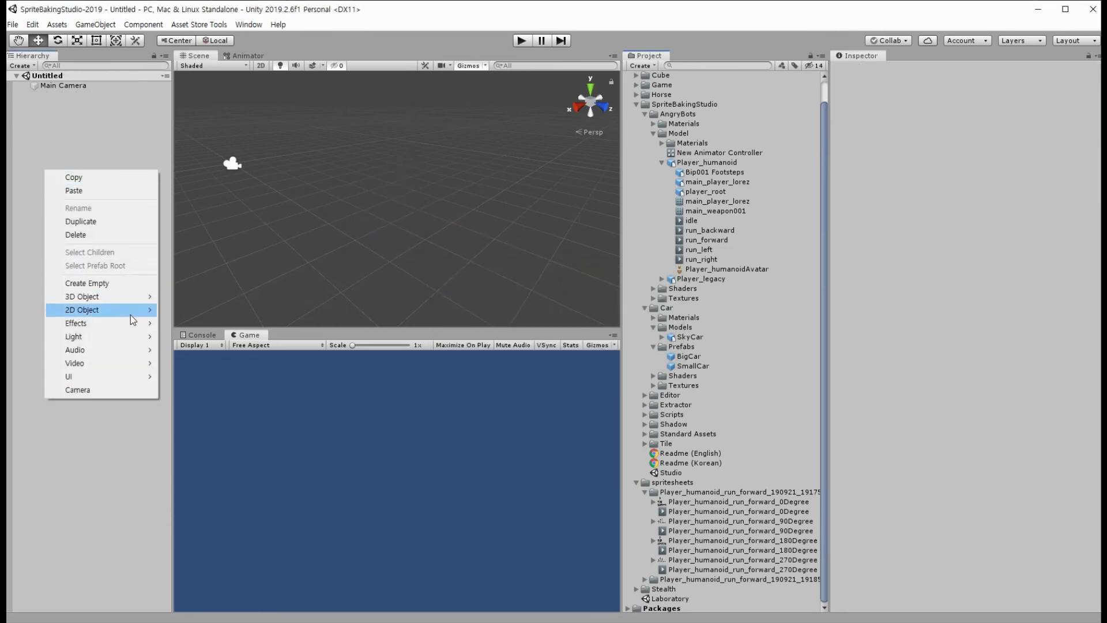
{"action": "mouse_move", "coordinate": [130, 314]}
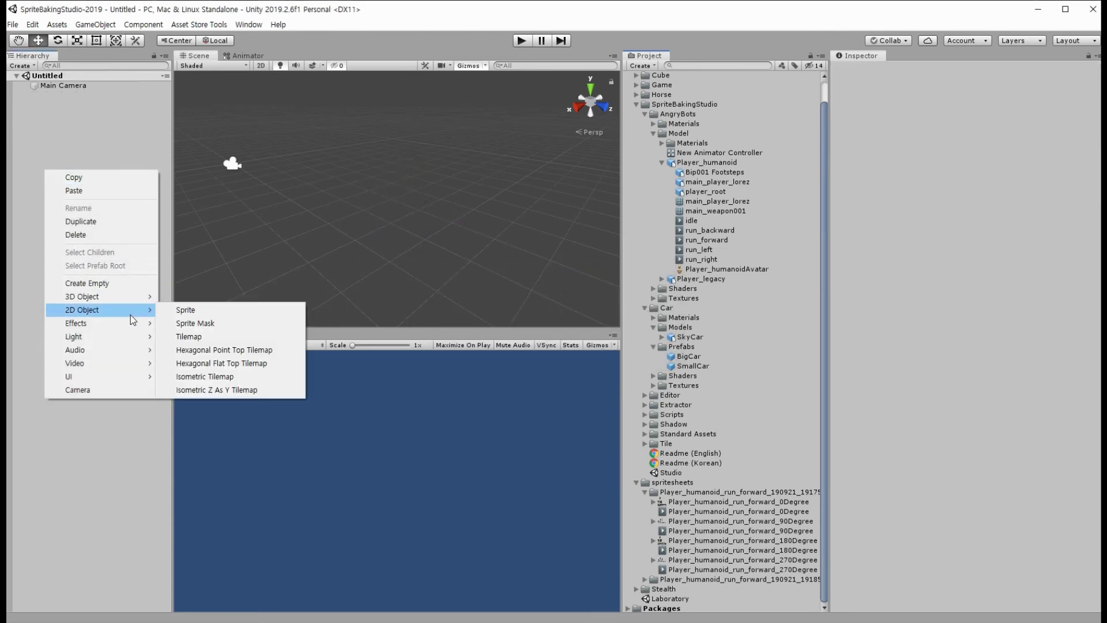
{"action": "left_click", "coordinate": [183, 310]}
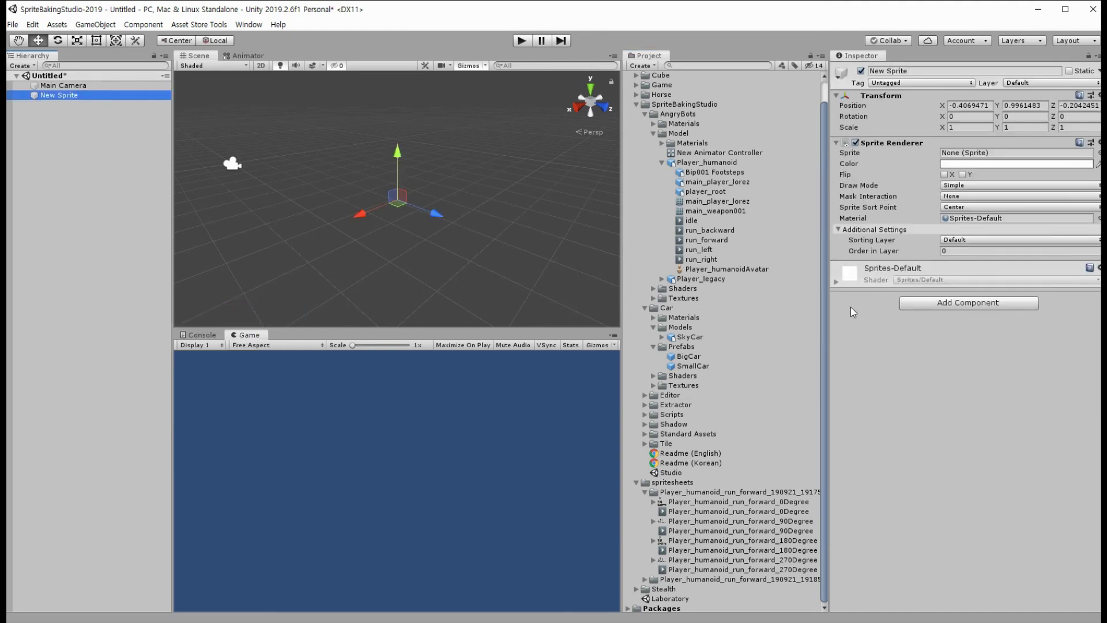
- Set the sprite's position to 0, 0, 0
{"action": "left_click", "coordinate": [966, 106]}
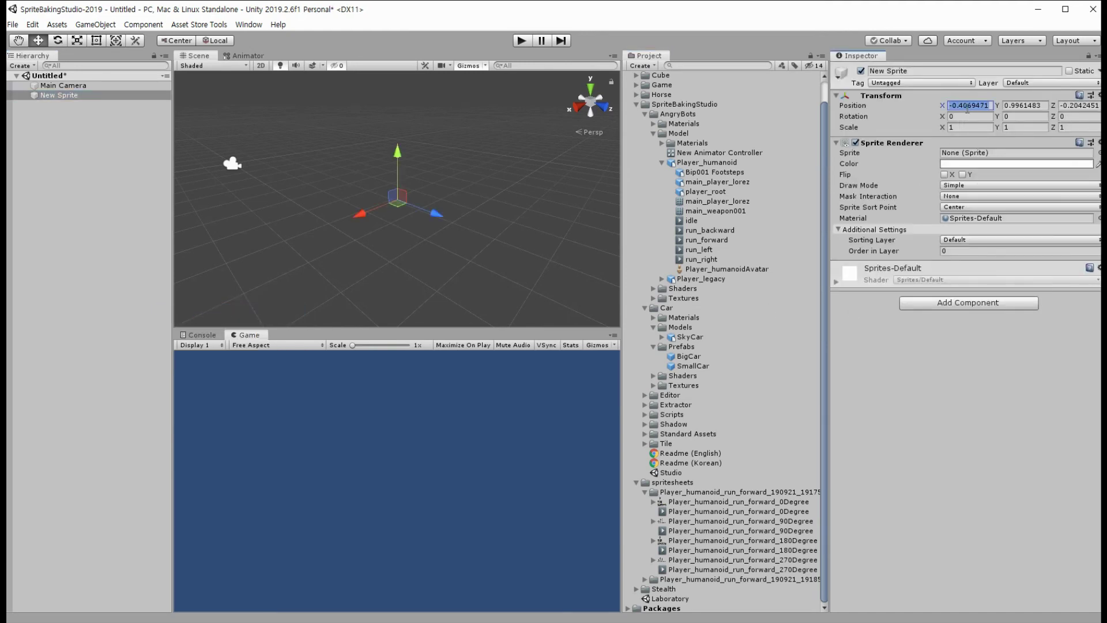
{"action": "type", "text": "0"}
{"action": "key", "text": "Tab"}
{"action": "type", "text": "0"}
{"action": "key", "text": "Tab"}
{"action": "type", "text": "0"}
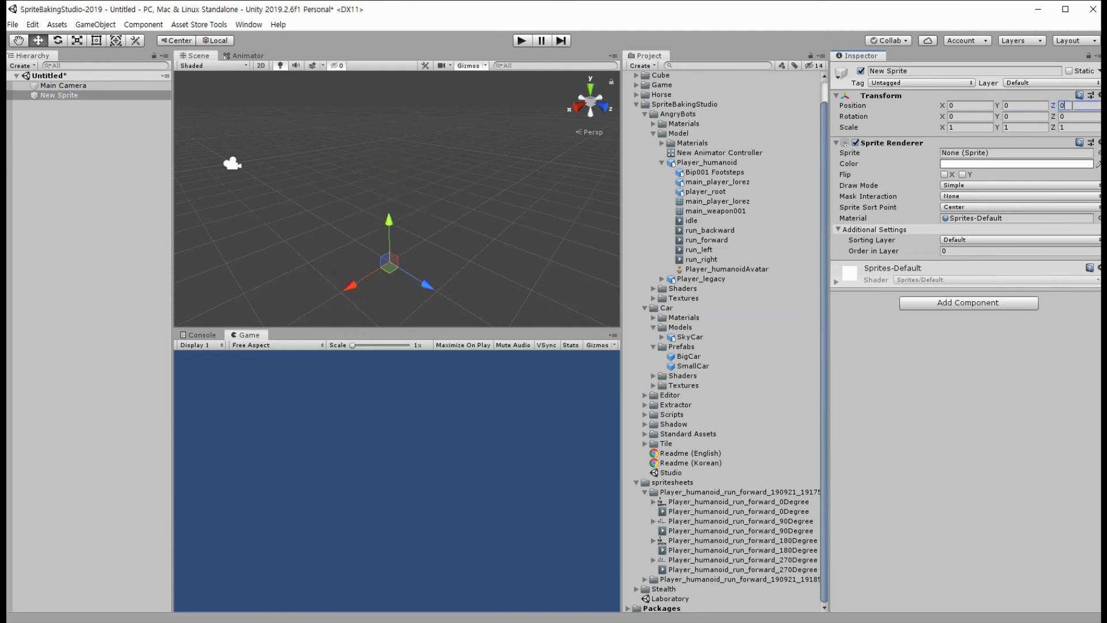
- Add an Animator component to the sprite via an 'anima' search
{"action": "left_click", "coordinate": [978, 309]}
{"action": "type", "text": "anima"}
{"action": "key", "text": "Down"}
{"action": "key", "text": "Down"}
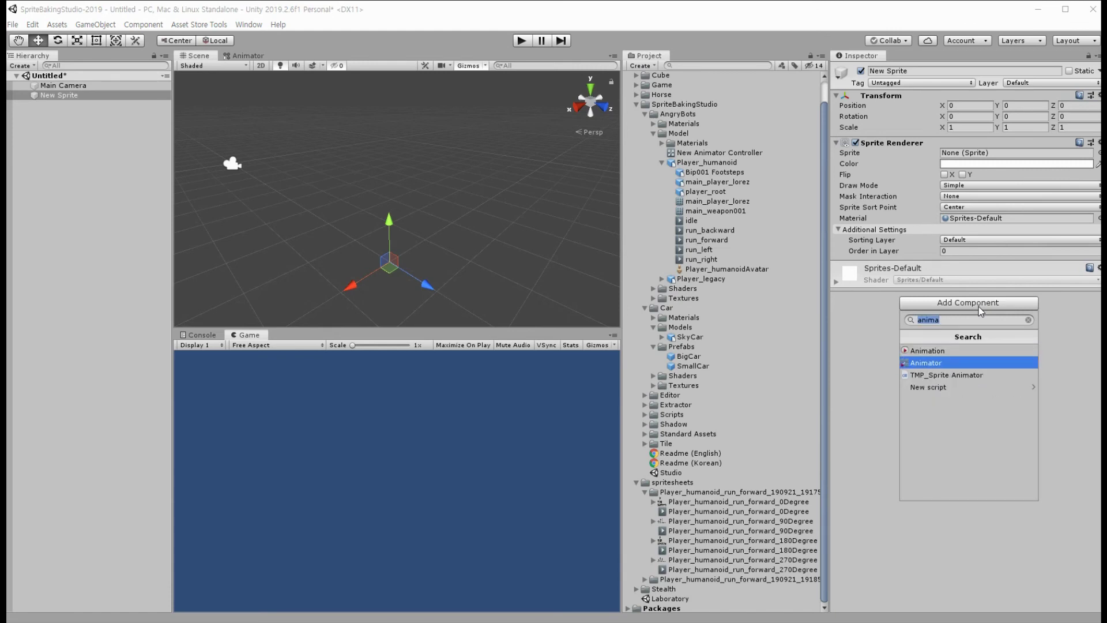
{"action": "key", "text": "Return"}
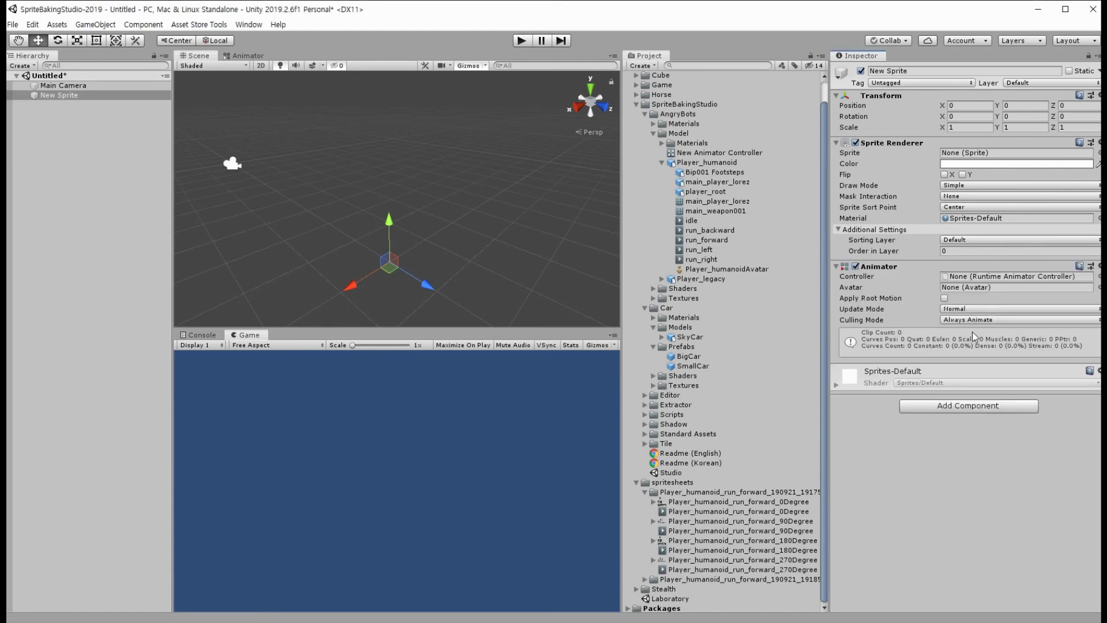
{"action": "right_click", "coordinate": [768, 407]}
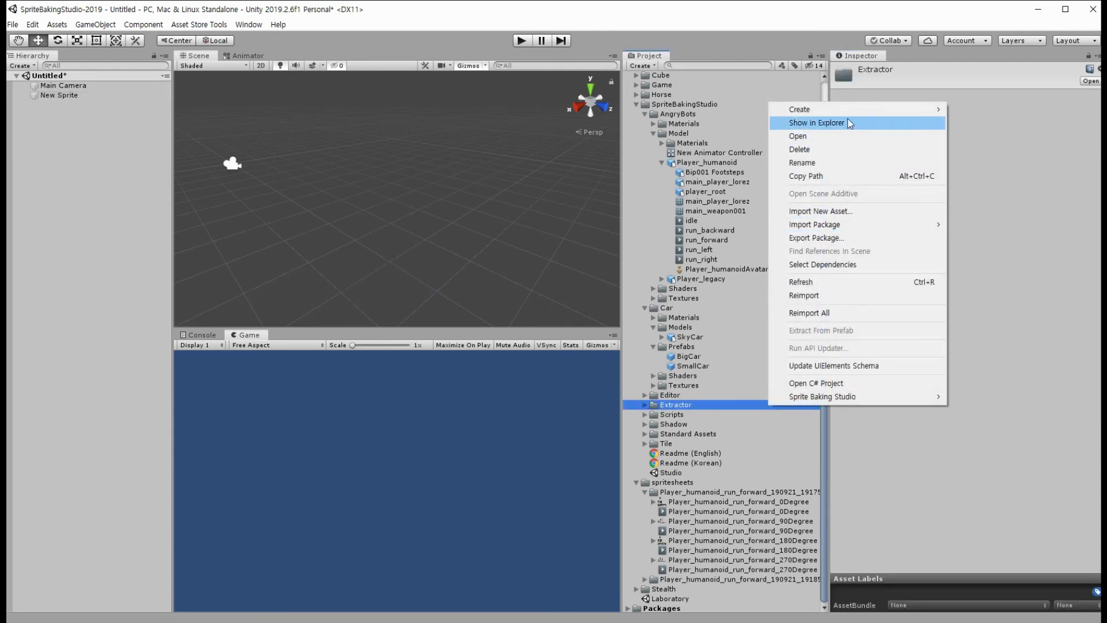
- Create a New Animator Controller in the Extractor folder, keeping its default name
{"action": "mouse_move", "coordinate": [846, 111]}
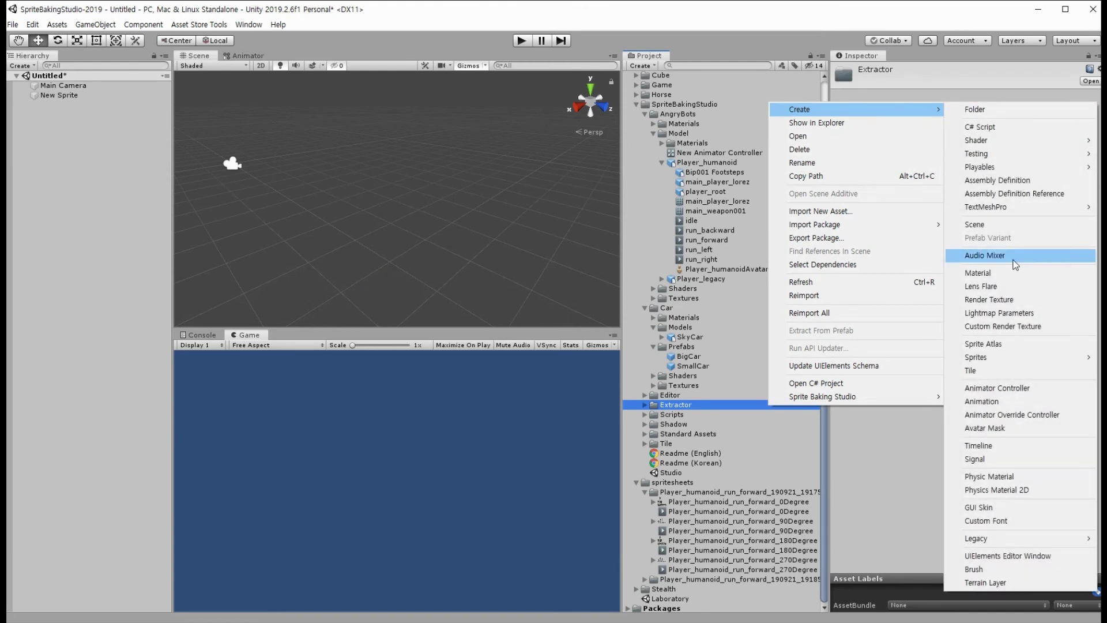
{"action": "left_click", "coordinate": [1015, 388]}
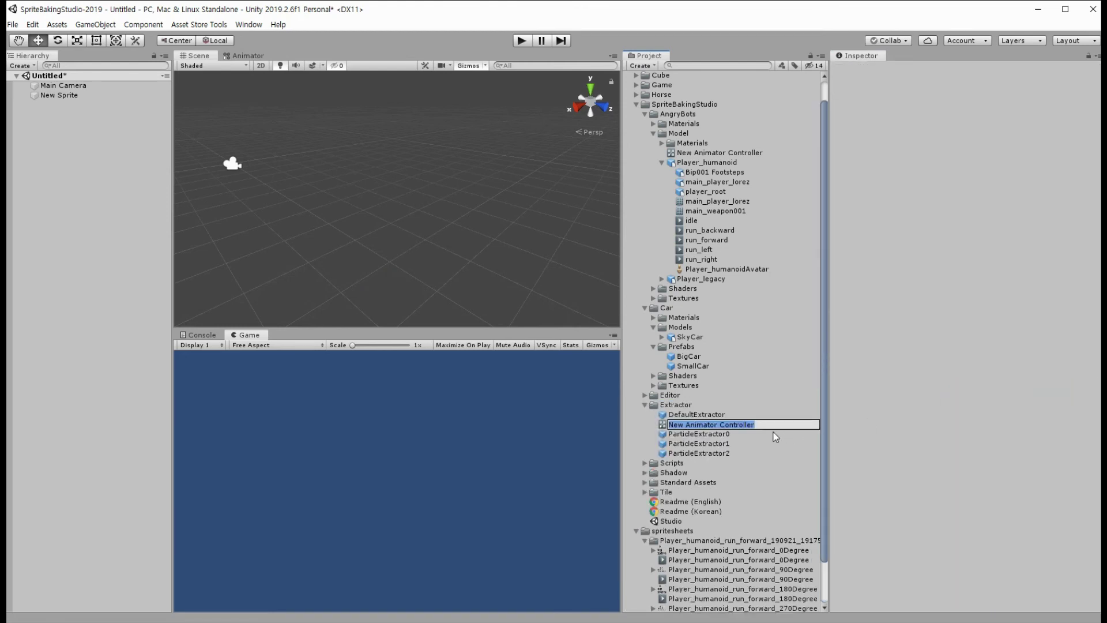
{"action": "key", "text": "Return"}
{"action": "scroll", "coordinate": [733, 431], "scroll_direction": "down", "scroll_amount": 3}
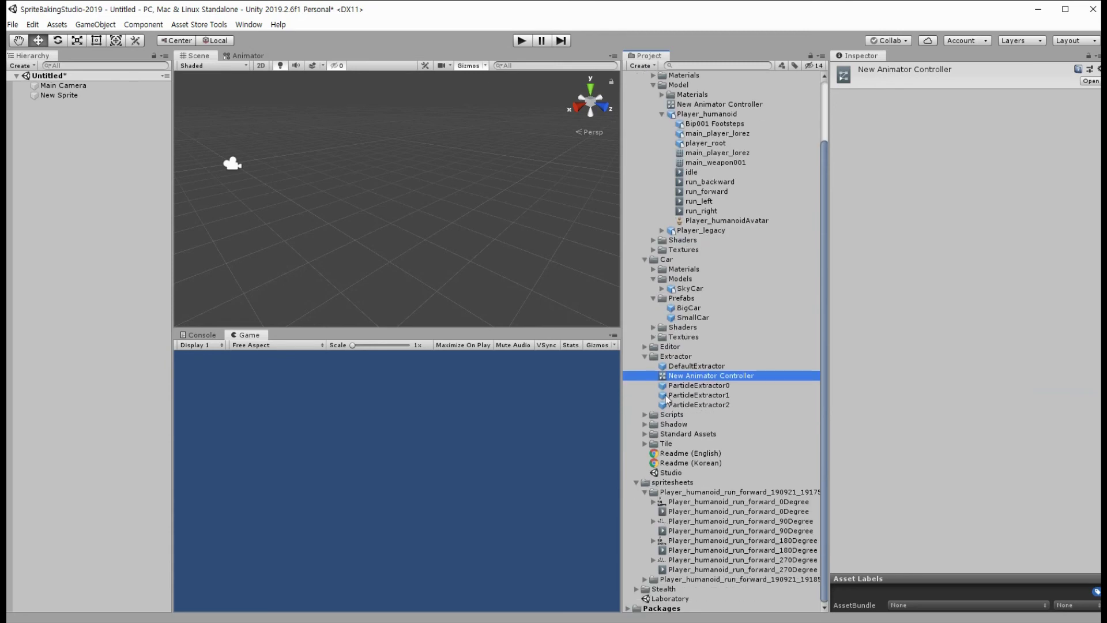
{"action": "scroll", "coordinate": [645, 360], "scroll_direction": "up", "scroll_amount": 3}
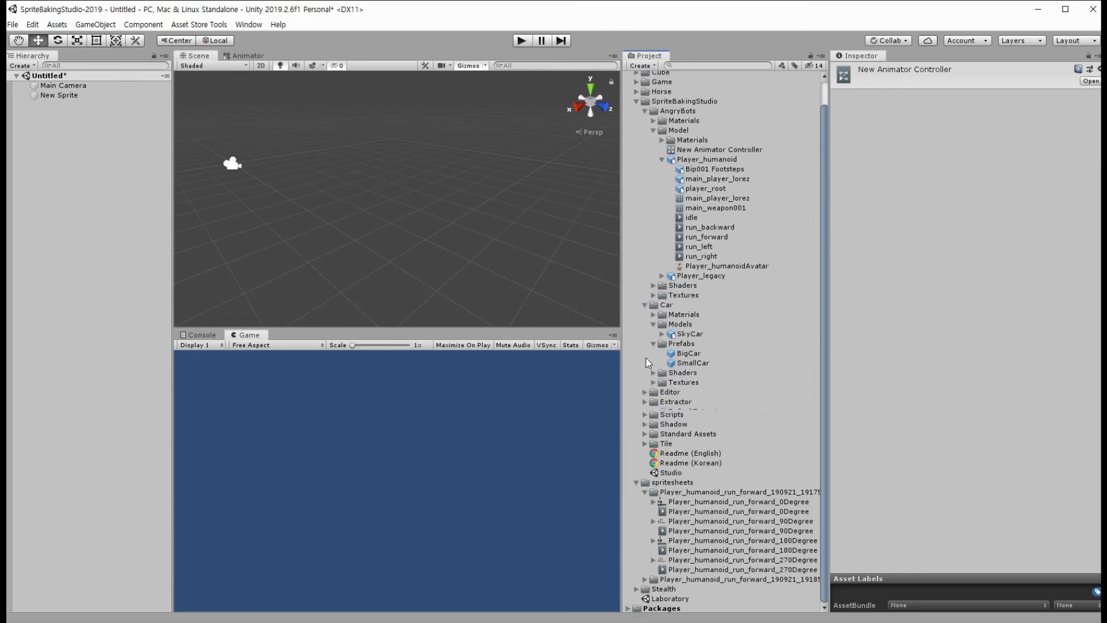
- Move New Animator Controller to the Assets root and open its empty state graph in the Animator
{"action": "left_click", "coordinate": [644, 405]}
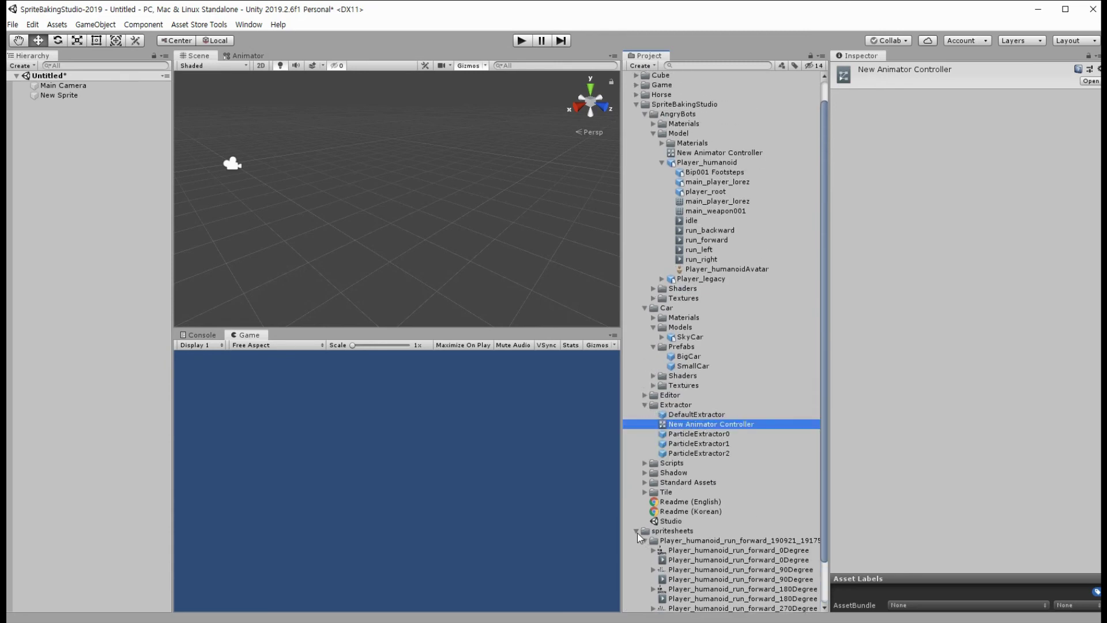
{"action": "left_click", "coordinate": [635, 533]}
{"action": "left_click_drag", "start_coordinate": [712, 447], "coordinate": [728, 592]}
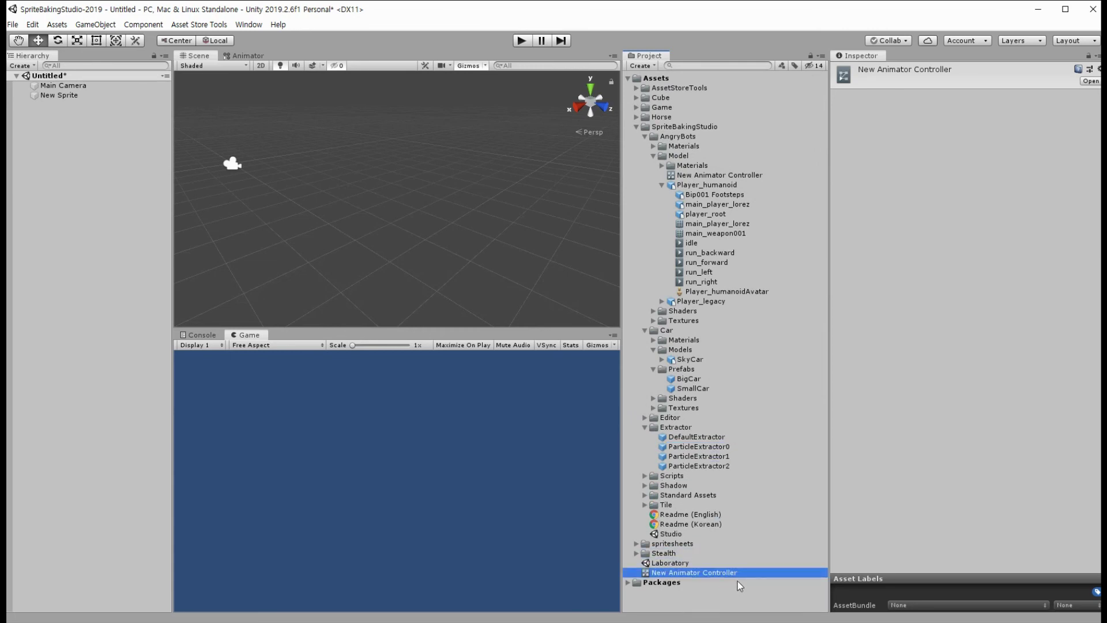
{"action": "double_click", "coordinate": [736, 574]}
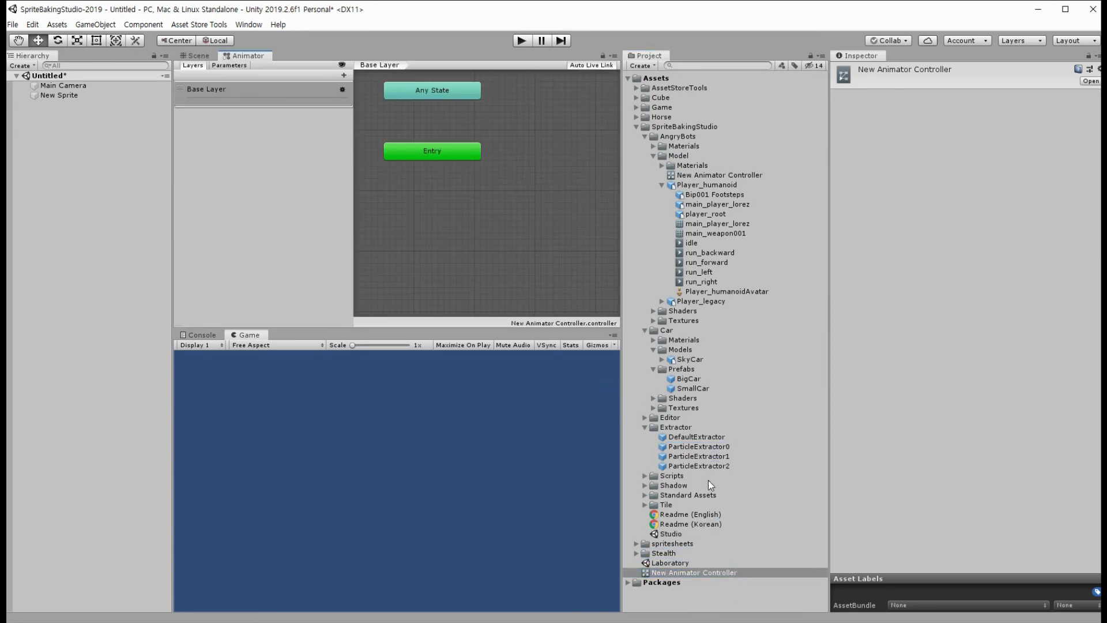
{"action": "left_click", "coordinate": [644, 427]}
{"action": "left_click", "coordinate": [637, 505]}
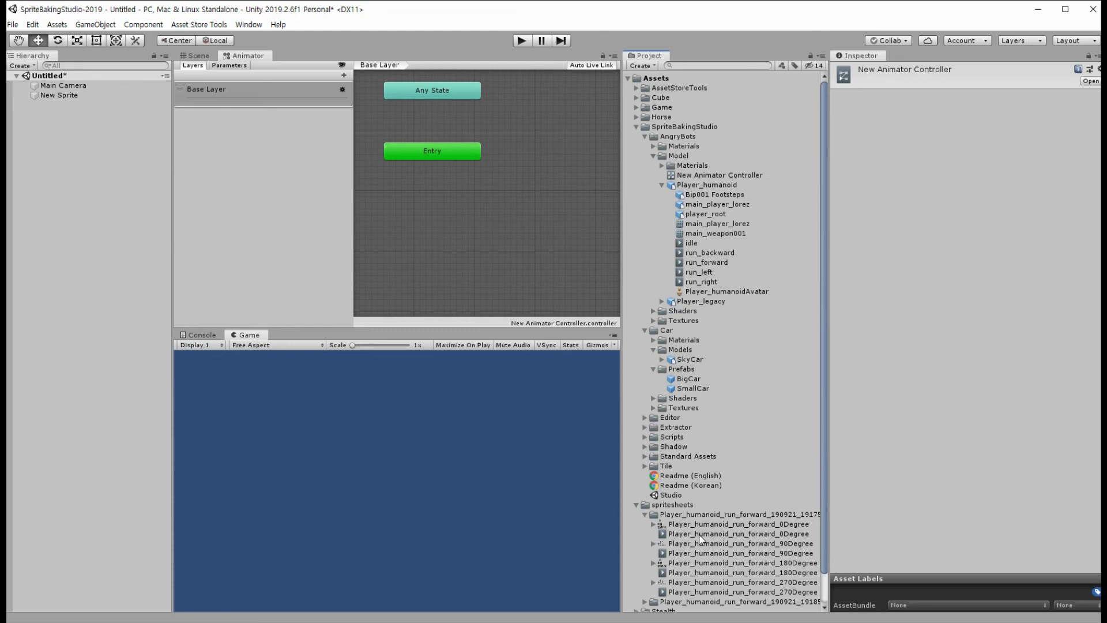
- Add the 0Degree run_forward clip as the controller's state and enable Loop Time on it
{"action": "left_click_drag", "start_coordinate": [699, 538], "coordinate": [526, 221]}
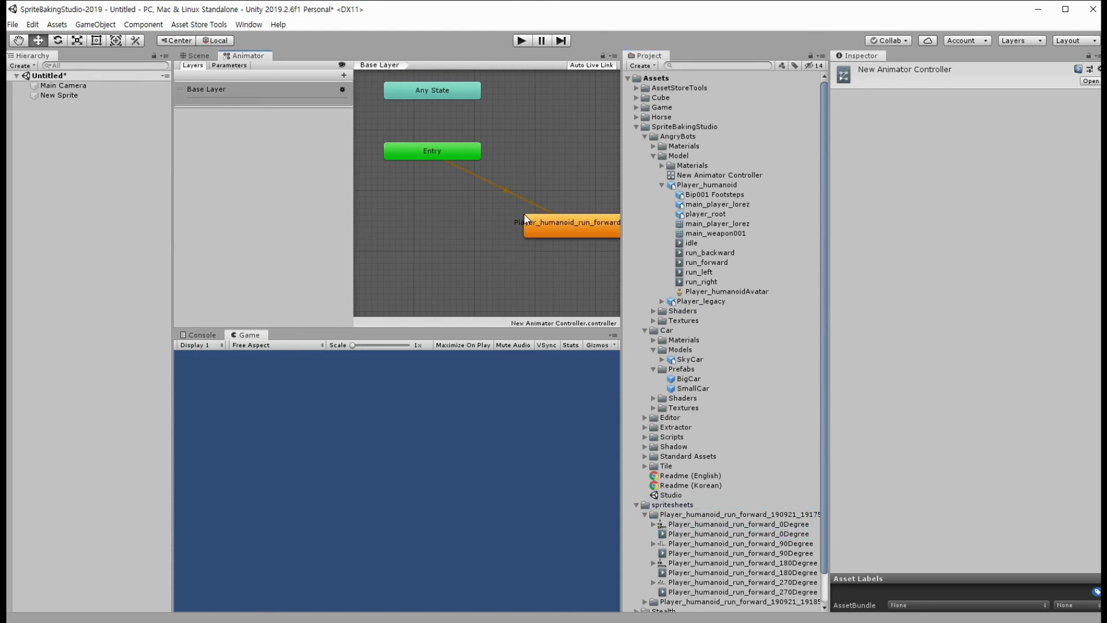
{"action": "left_click", "coordinate": [564, 226]}
{"action": "left_click", "coordinate": [968, 96]}
{"action": "left_click", "coordinate": [777, 535]}
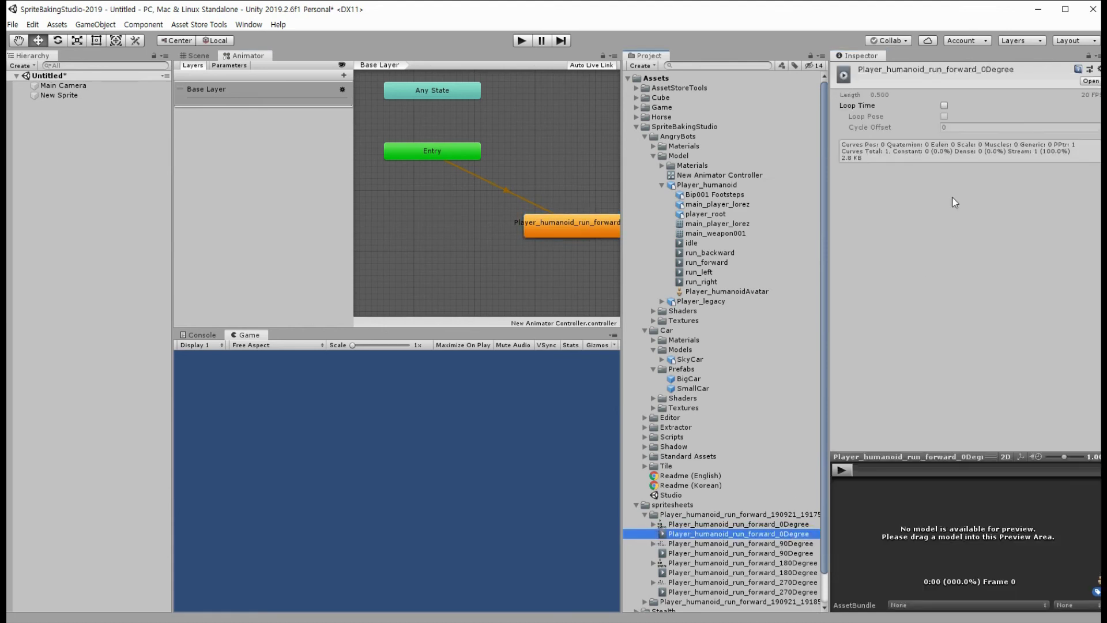
{"action": "left_click", "coordinate": [944, 106]}
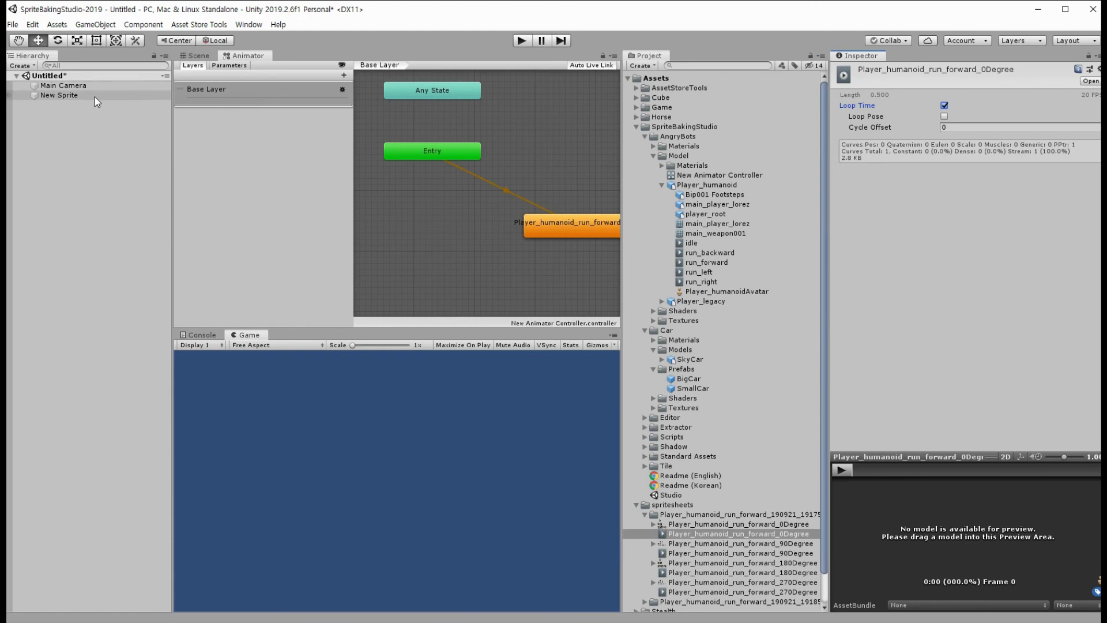
- Assign New Animator Controller to New Sprite's Animator and set its Sprite to frame 0Degree0
{"action": "left_click", "coordinate": [74, 97]}
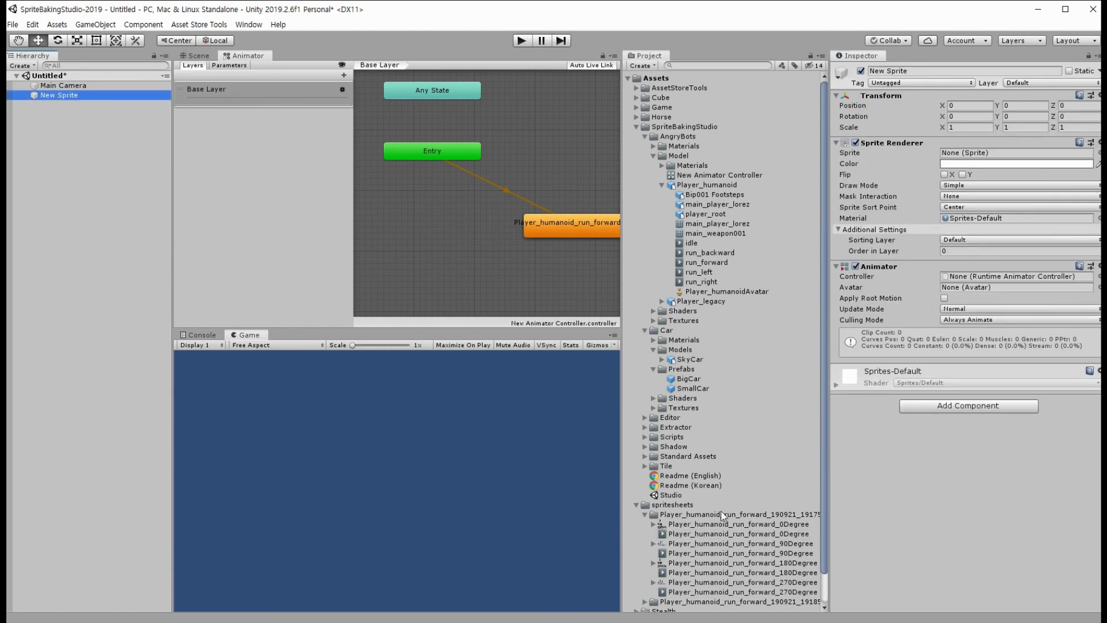
{"action": "scroll", "coordinate": [726, 470], "scroll_direction": "down", "scroll_amount": 2}
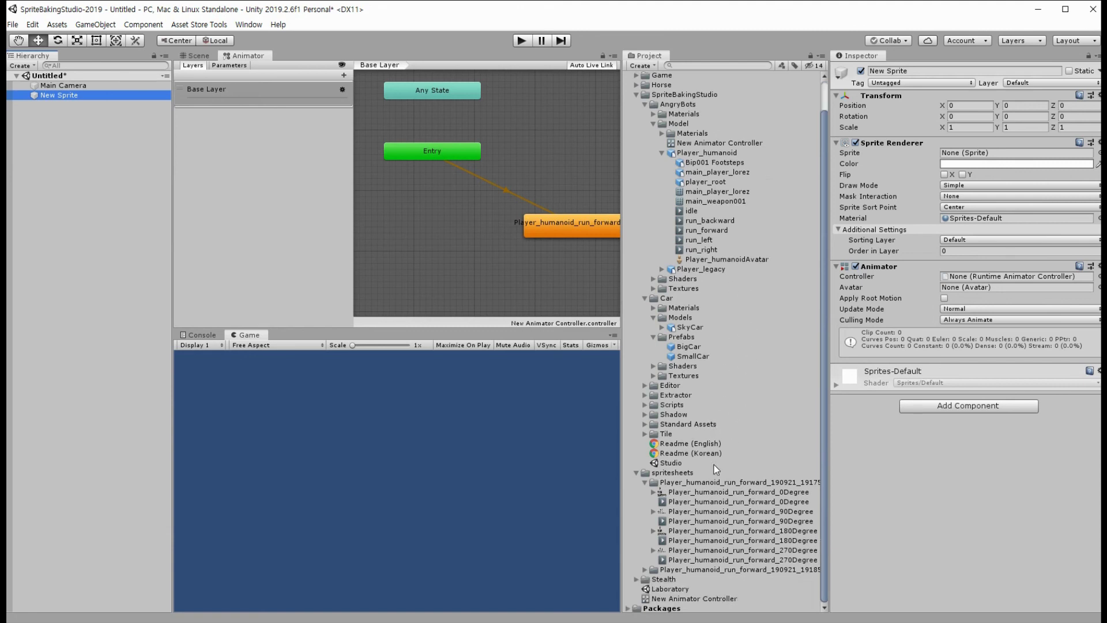
{"action": "left_click_drag", "start_coordinate": [701, 604], "coordinate": [976, 279]}
{"action": "left_click", "coordinate": [194, 55]}
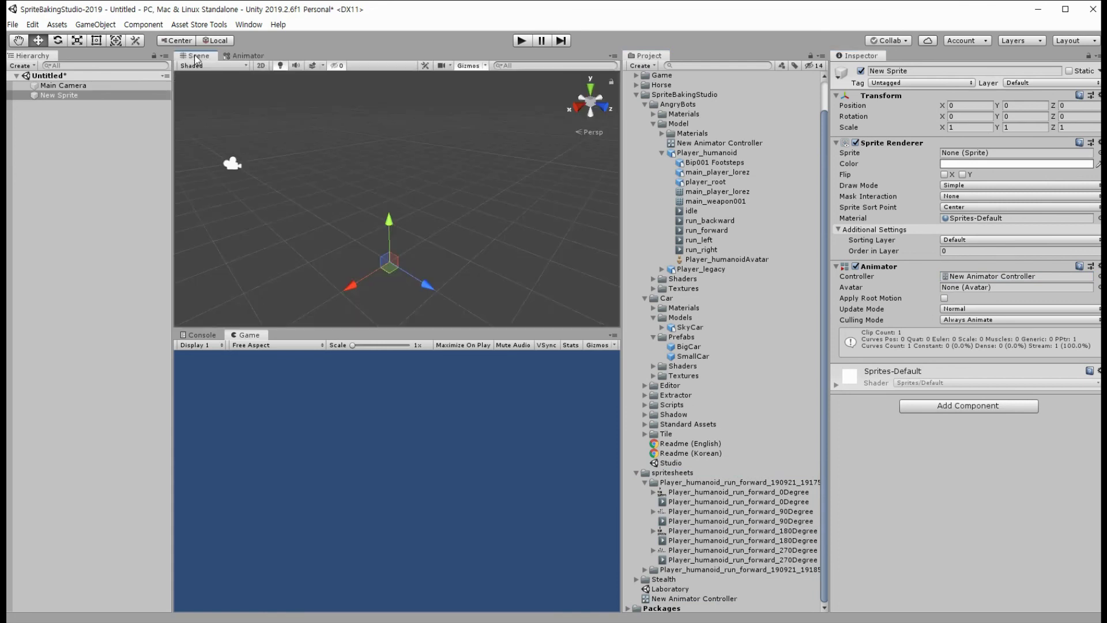
{"action": "left_click", "coordinate": [654, 492]}
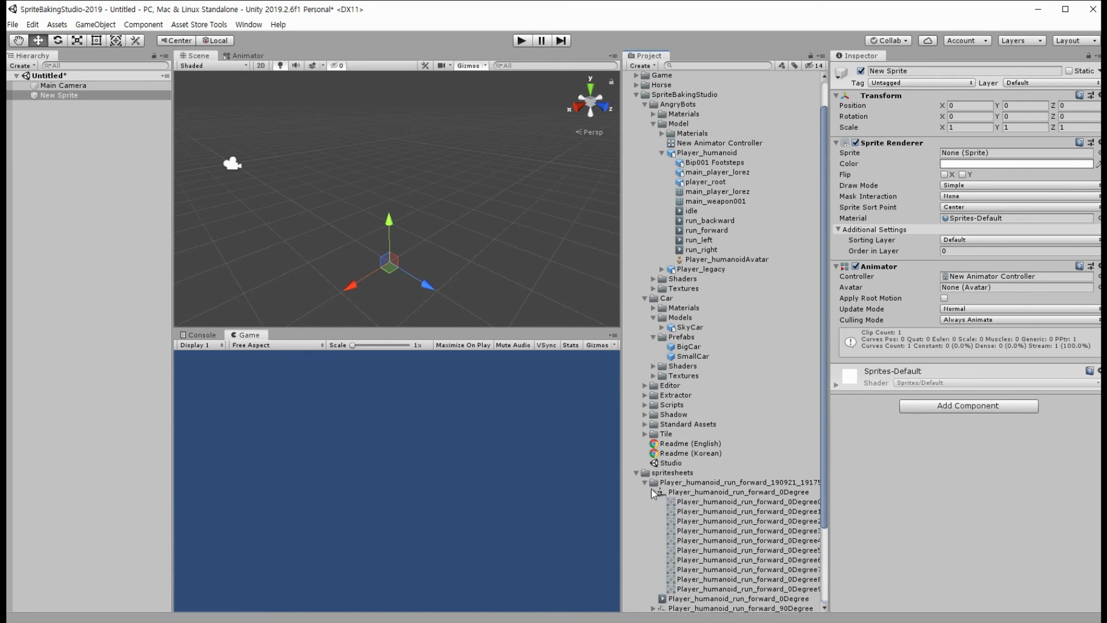
{"action": "left_click_drag", "start_coordinate": [696, 503], "coordinate": [986, 160]}
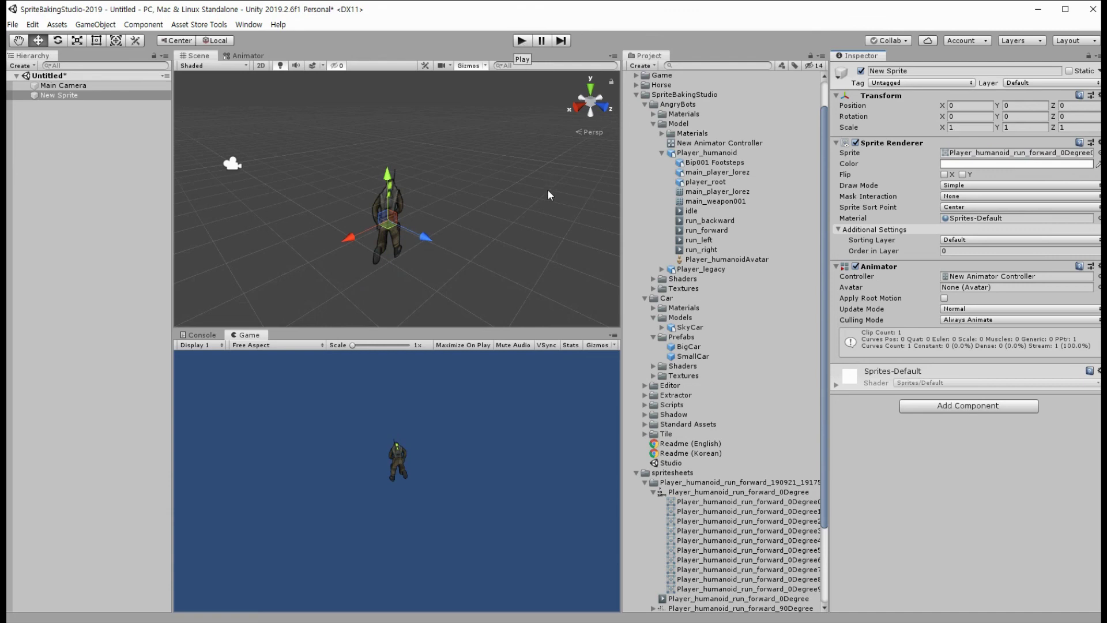
- Enter Play mode to watch New Sprite play its 0Degree run_forward animation
{"action": "left_click", "coordinate": [522, 41]}
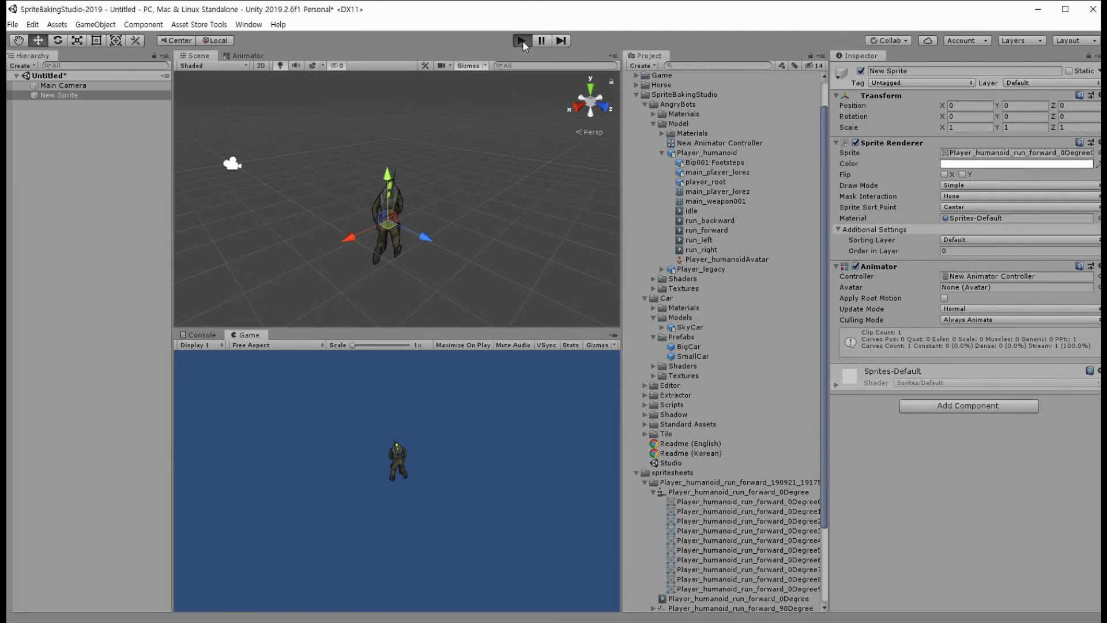